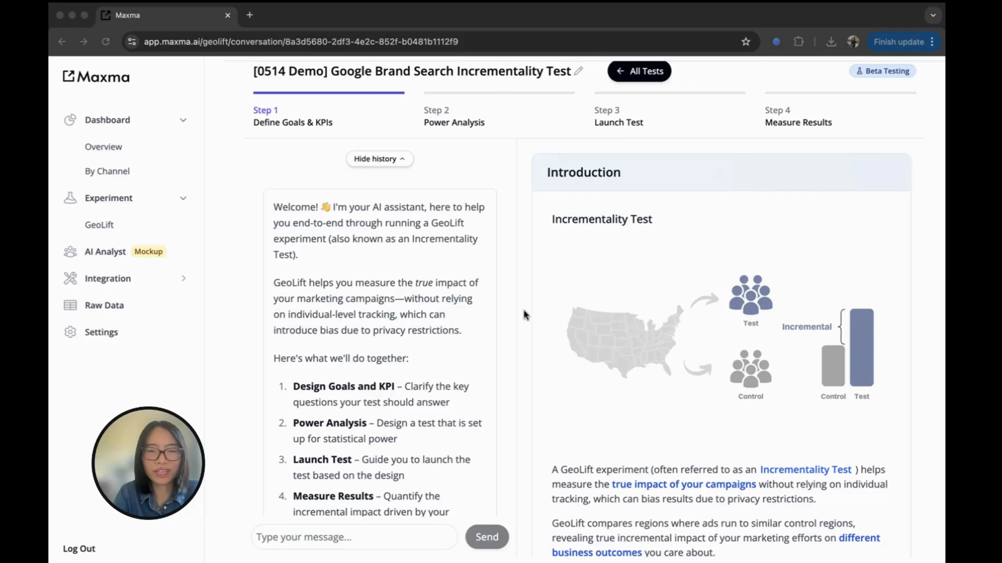
# Scroll the goals chat to see total orders as primary KPI and revenue as secondary metric.
pyautogui.scroll(-15, 475, 357)
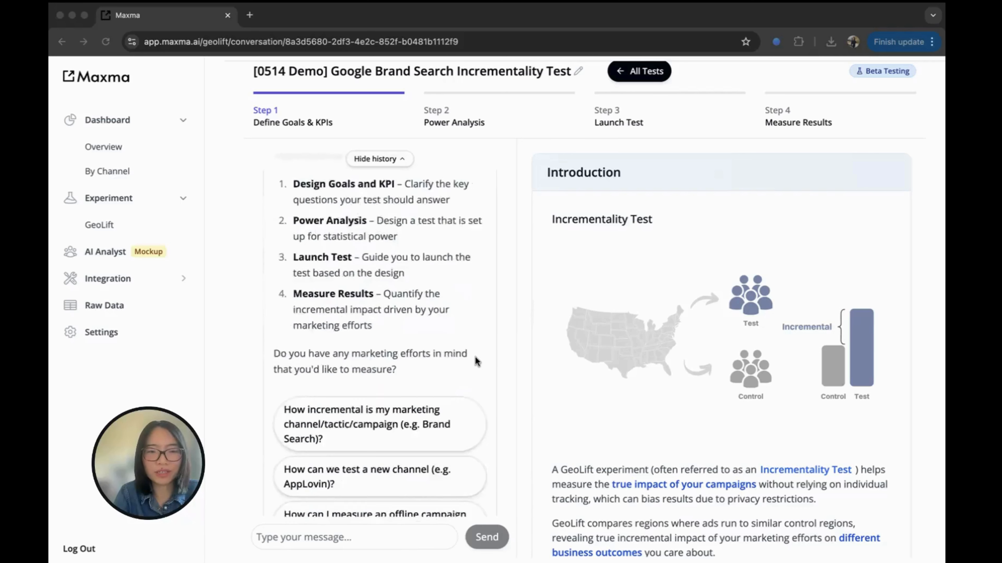
pyautogui.scroll(-10, 476, 357)
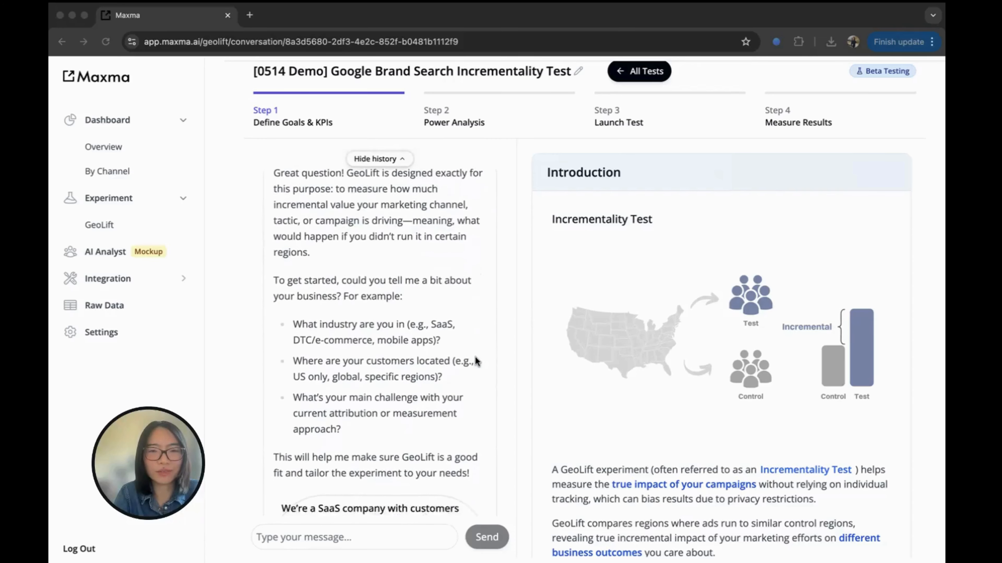
pyautogui.scroll(-7, 476, 357)
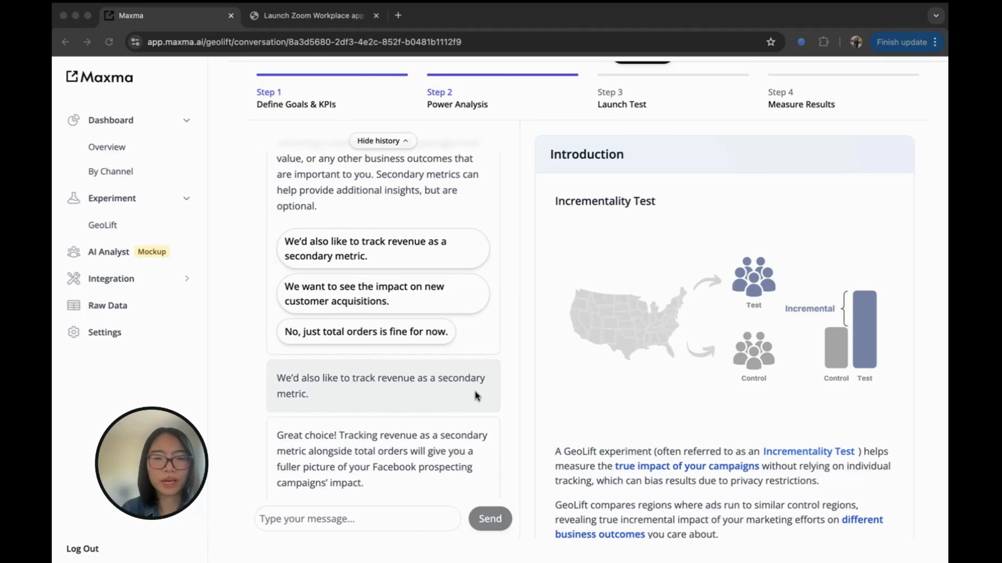
# Scroll through the confirmed goal summary until the assistant asks for the weekly Facebook budget.
pyautogui.scroll(-5, 475, 392)
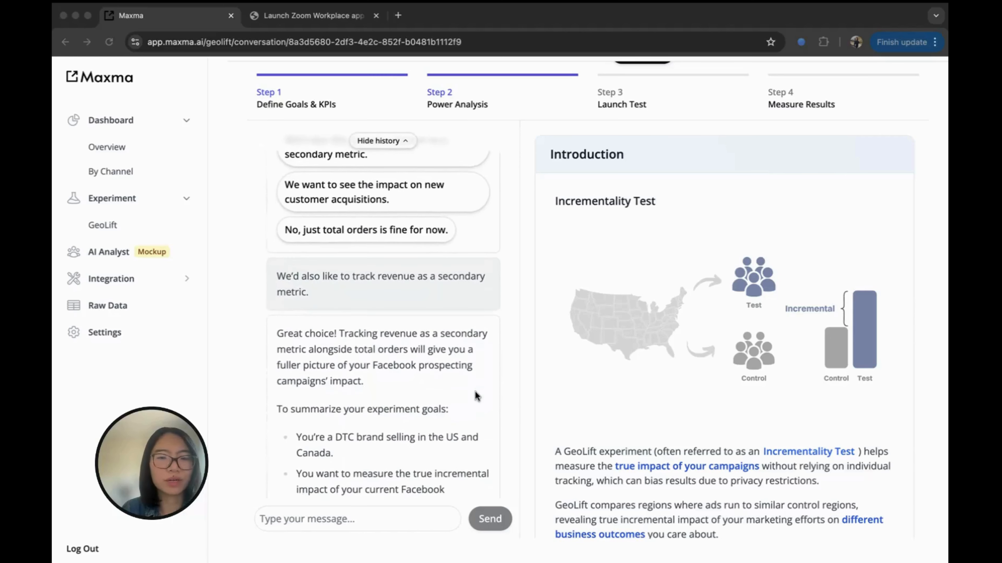
pyautogui.scroll(-6, 475, 392)
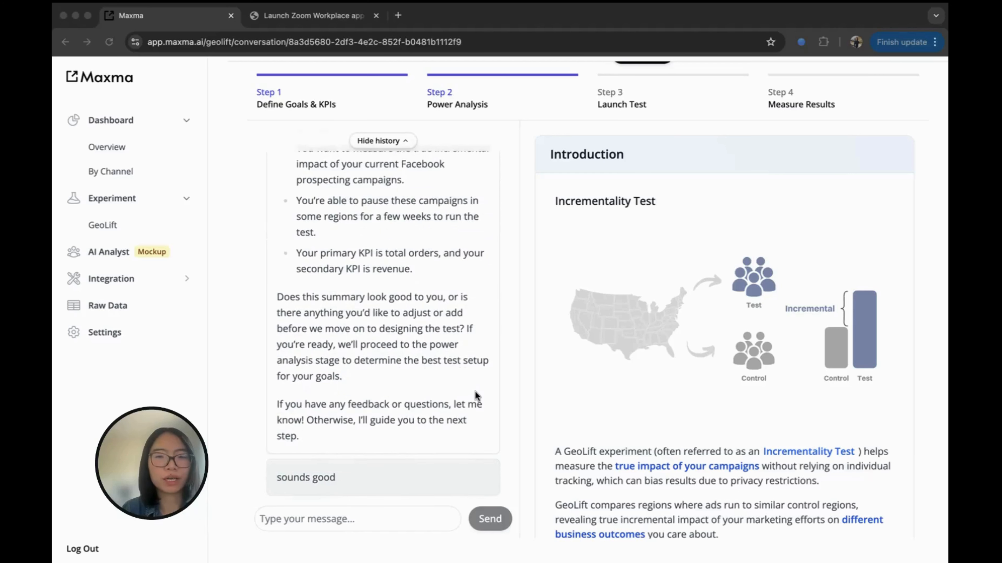
pyautogui.scroll(4, 476, 391)
pyautogui.scroll(-15, 662, 415)
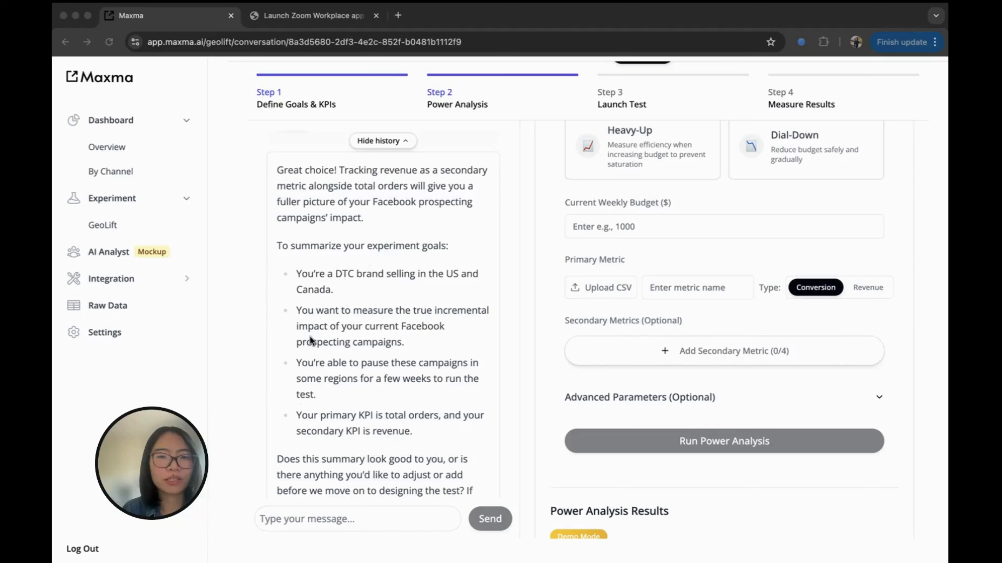
pyautogui.scroll(-5, 370, 388)
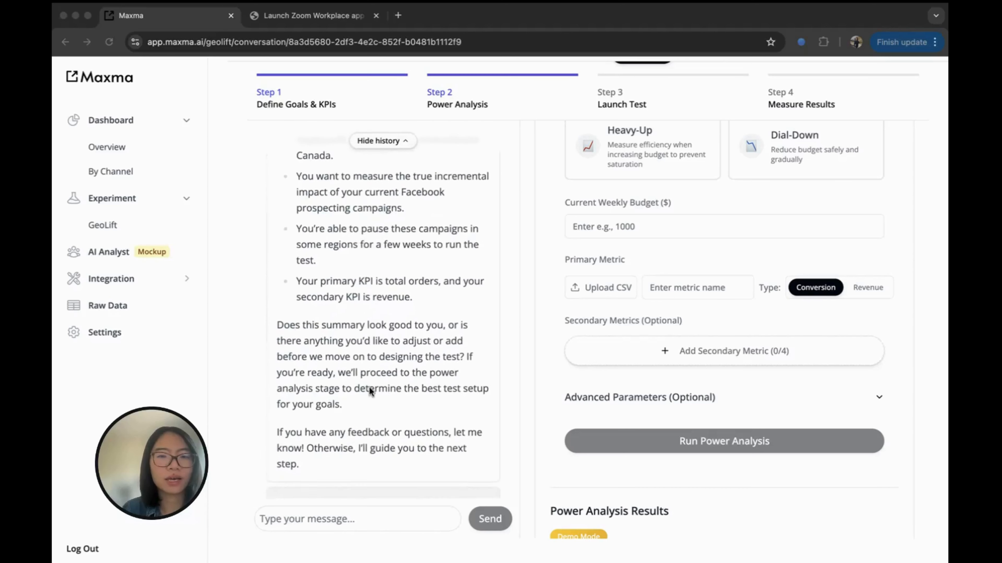
pyautogui.scroll(-5, 369, 388)
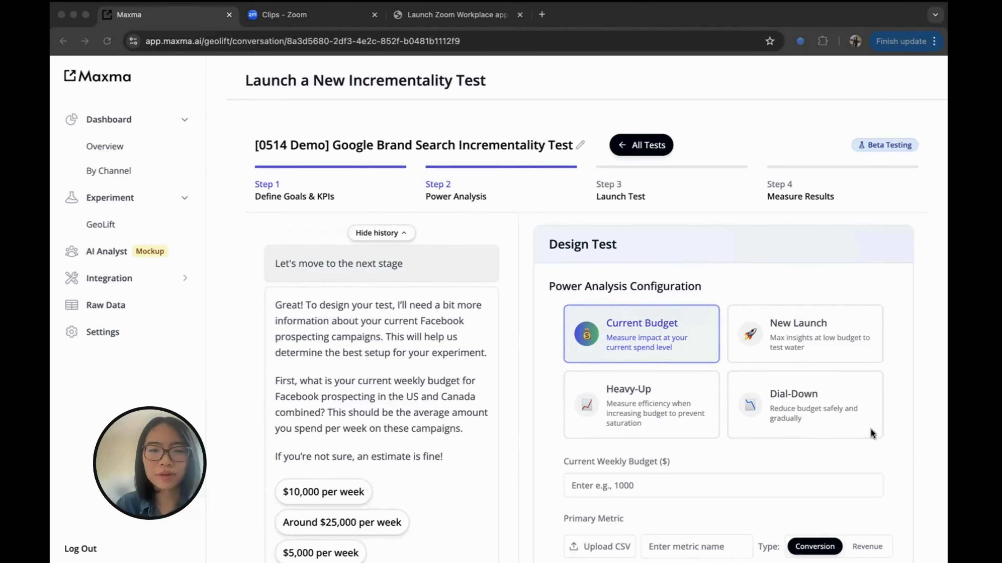
pyautogui.scroll(-10, 872, 434)
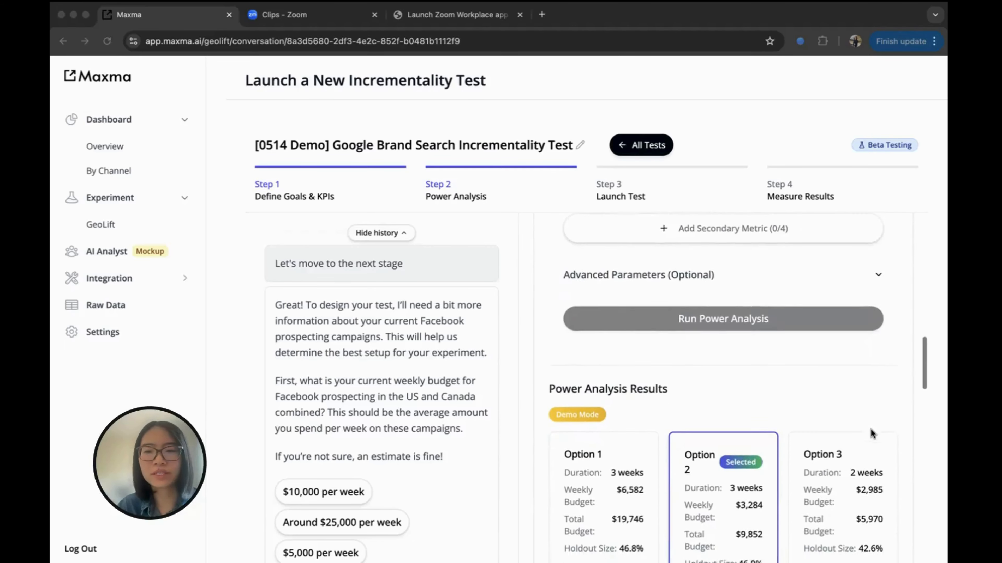
pyautogui.scroll(-2, 872, 434)
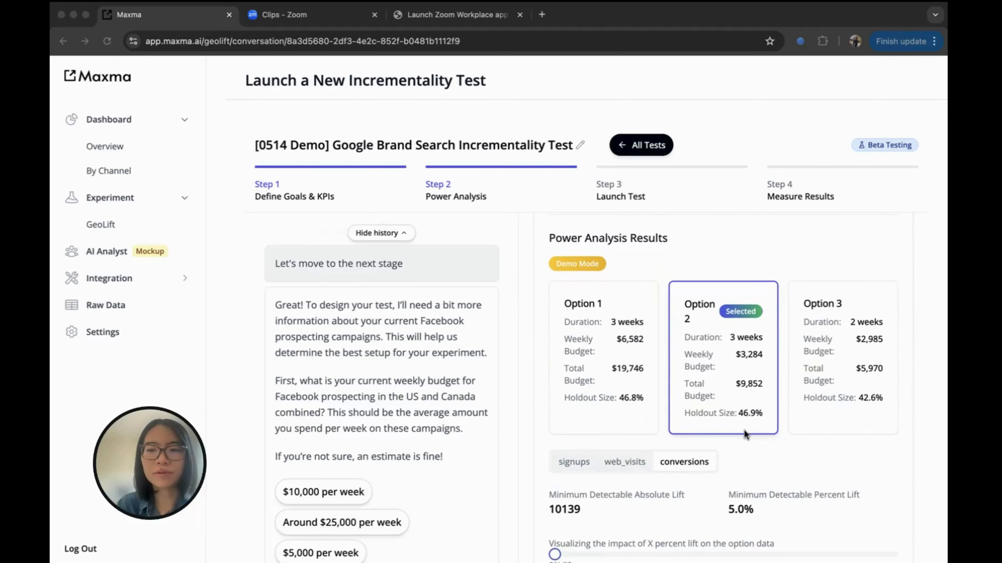
pyautogui.scroll(-10, 748, 440)
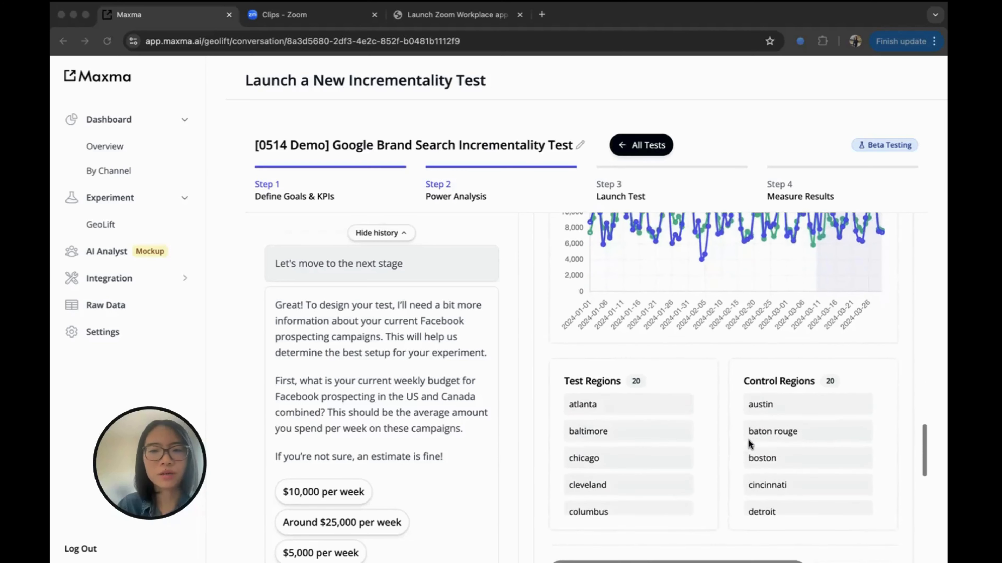
pyautogui.scroll(1, 748, 440)
pyautogui.scroll(-1, 683, 334)
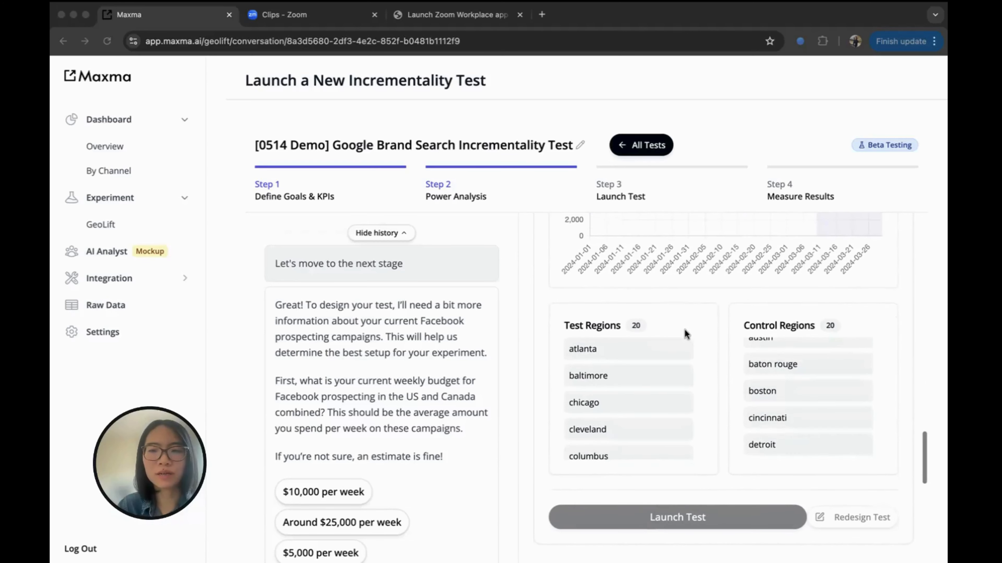
pyautogui.scroll(1, 764, 397)
pyautogui.scroll(-2, 761, 400)
pyautogui.scroll(2, 761, 400)
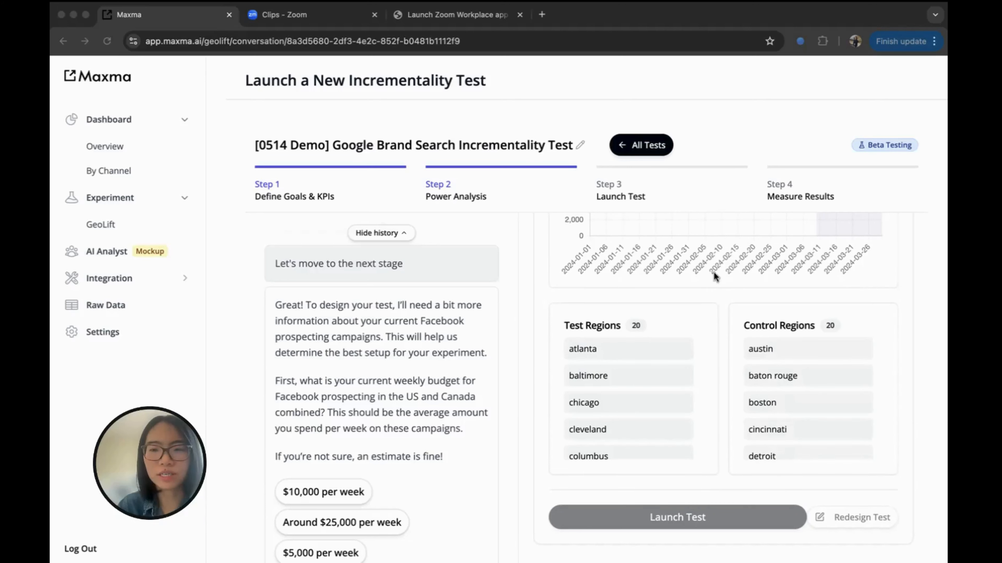
pyautogui.scroll(10, 723, 310)
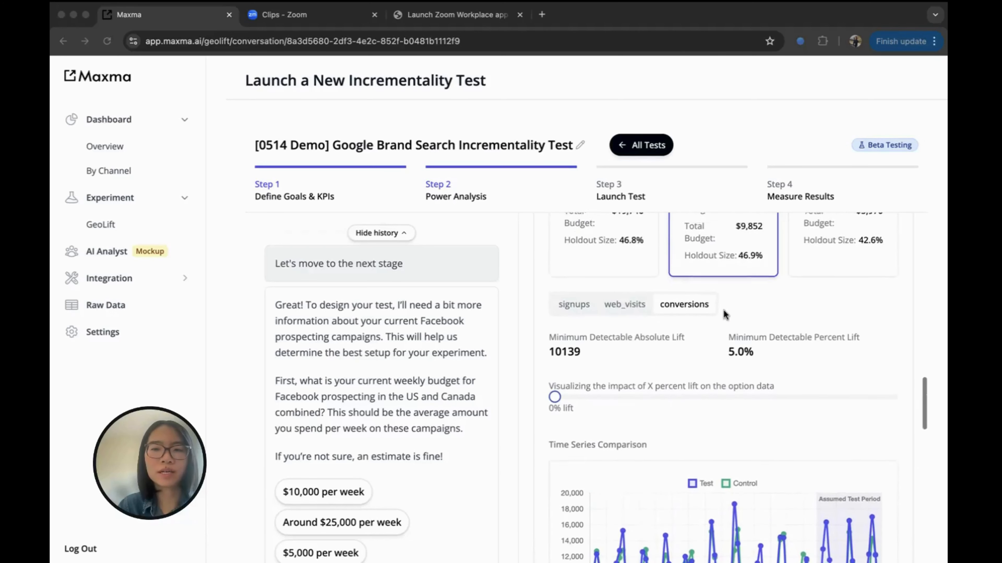
pyautogui.scroll(5, 724, 310)
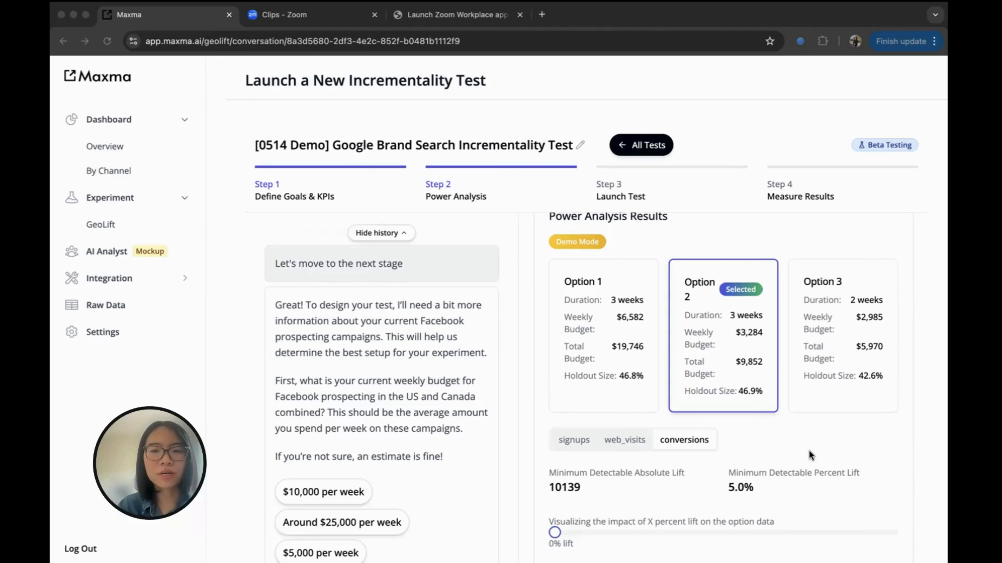
pyautogui.scroll(-5, 809, 451)
pyautogui.scroll(-3, 809, 451)
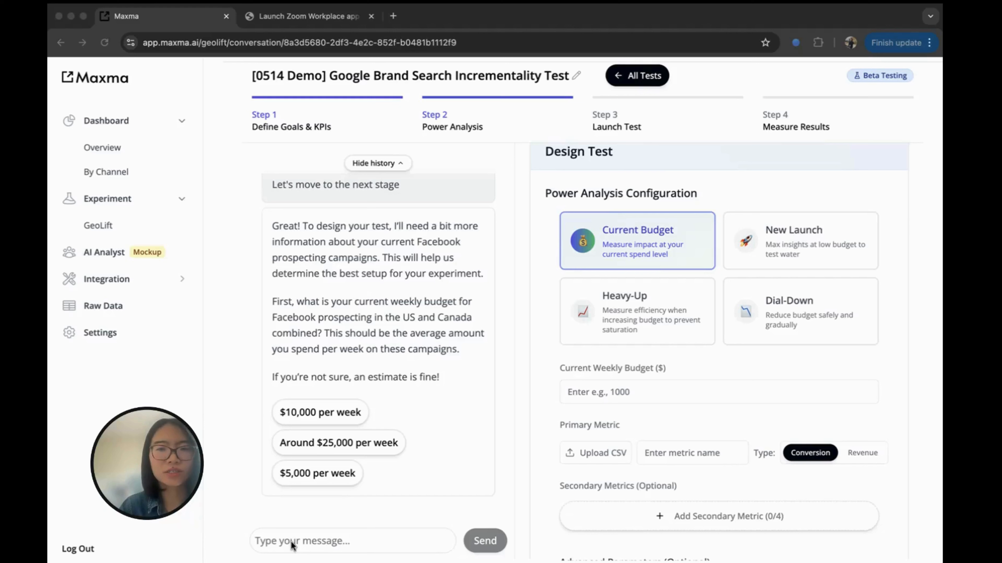
# Answer with a $10,000 weekly budget, results within 3 weeks, and up to 30% of regions paused.
pyautogui.click(302, 542)
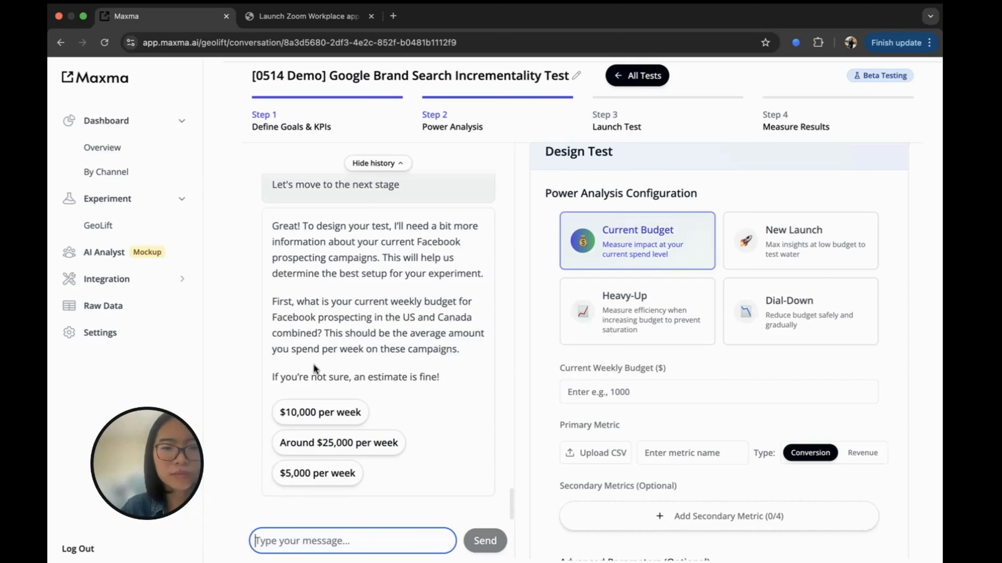
pyautogui.click(333, 417)
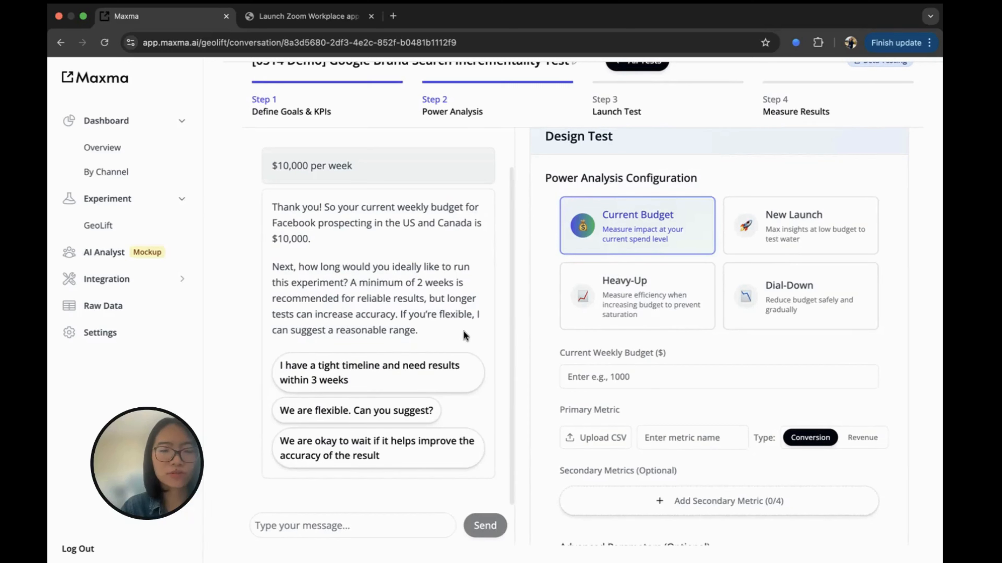
pyautogui.click(379, 372)
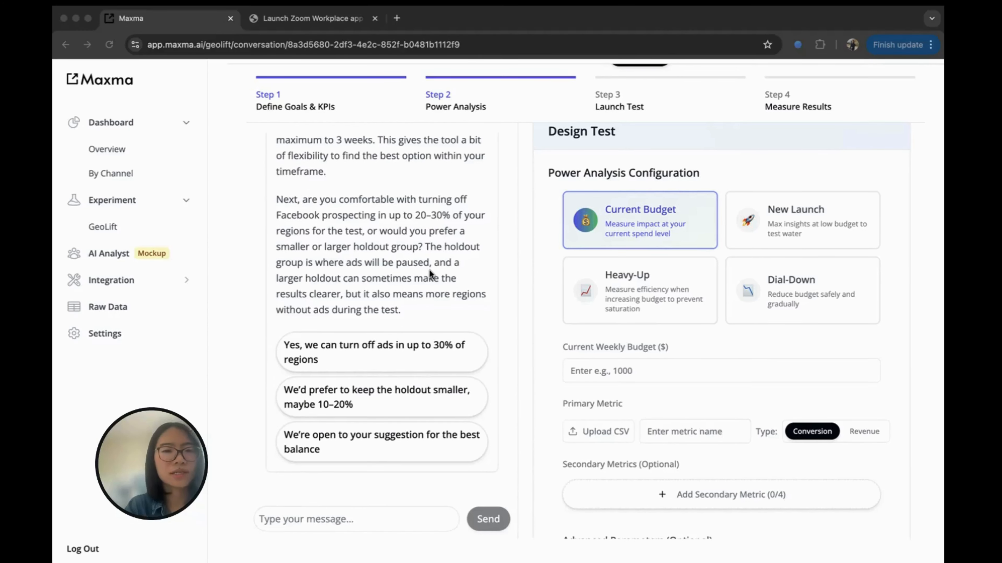
pyautogui.click(396, 351)
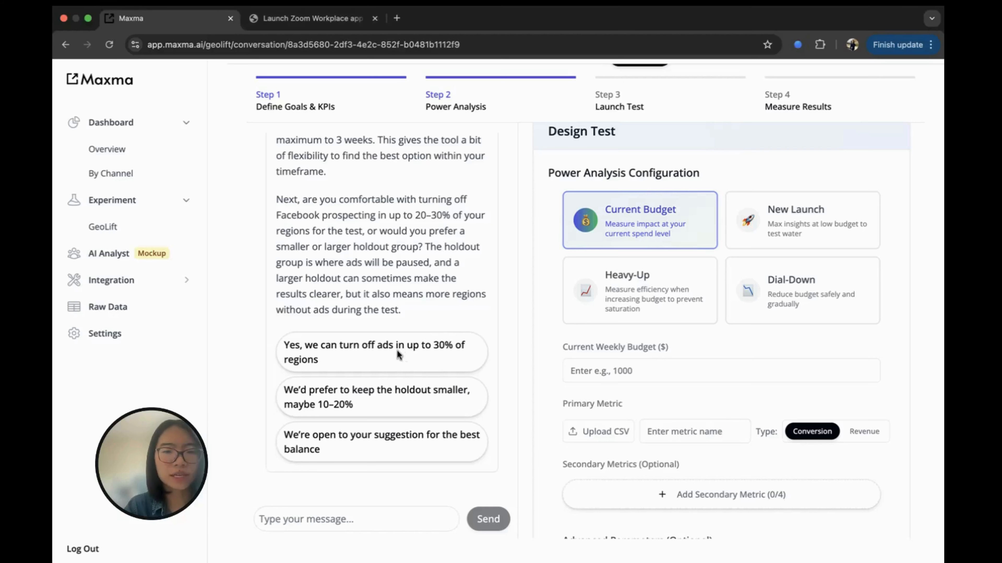
pyautogui.click(396, 350)
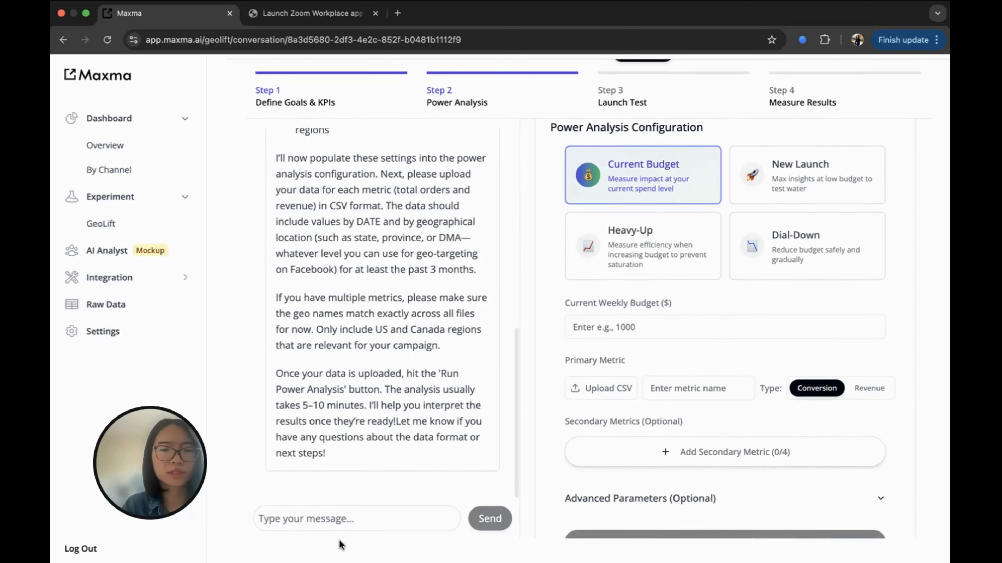
# Confirm the proposed setup by replying 'sounds good' to the assistant.
pyautogui.click(307, 520)
pyautogui.write('sounds good')
pyautogui.press('Return')
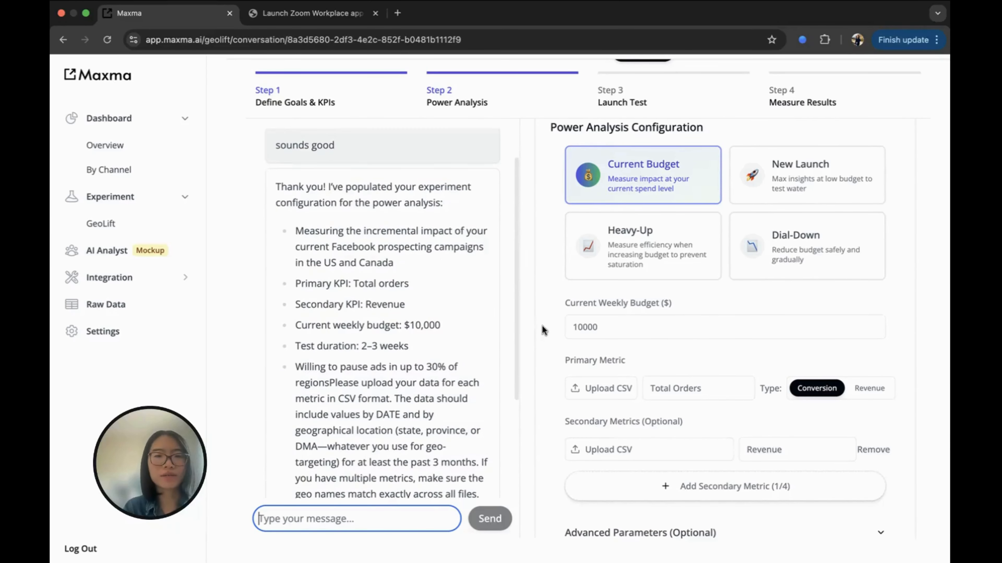
# Expand Advanced Parameters to check the 2–3 week duration and 0.2–0.3 holdout.
pyautogui.scroll(2, 556, 302)
pyautogui.scroll(-3, 556, 302)
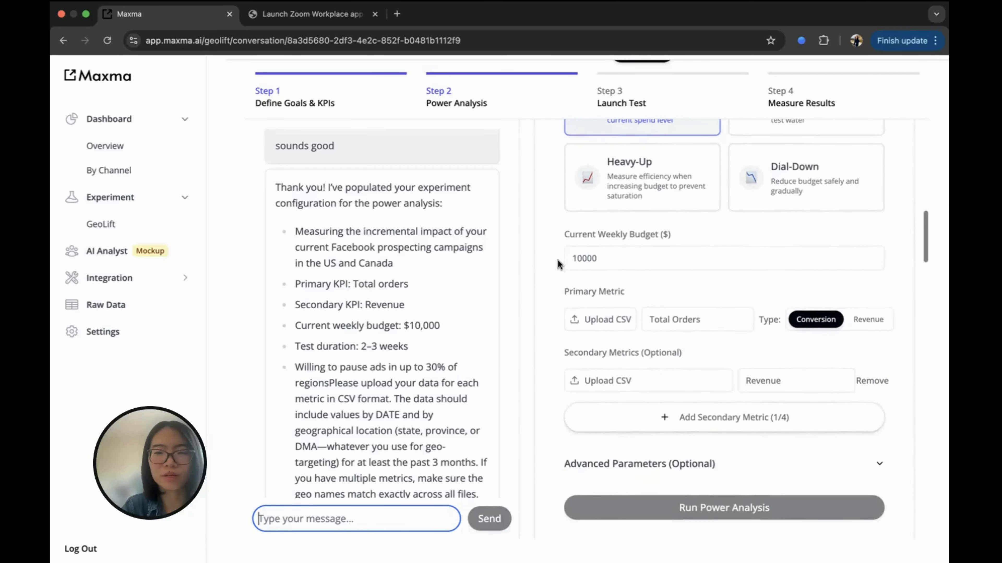
pyautogui.scroll(2, 558, 260)
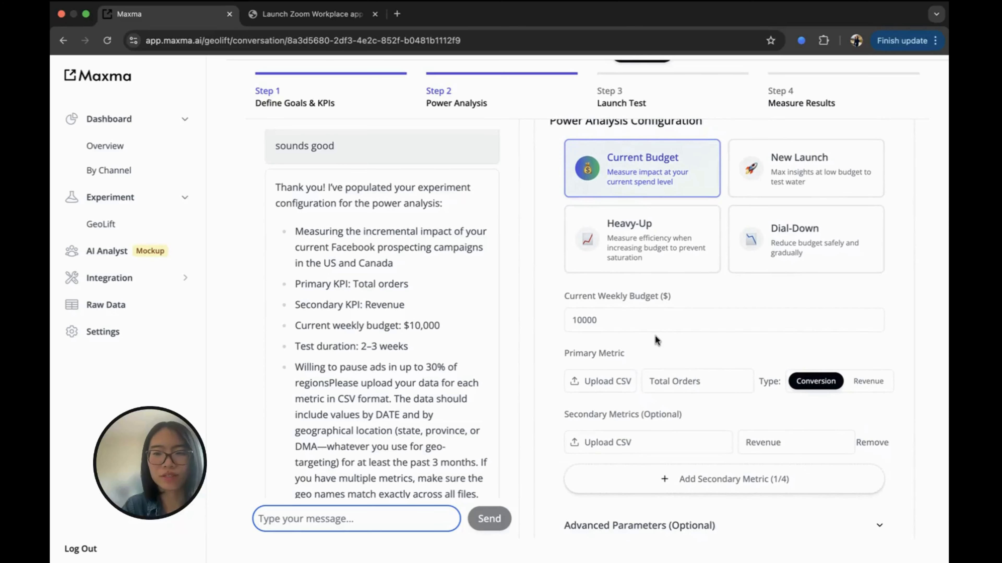
pyautogui.scroll(-1, 655, 336)
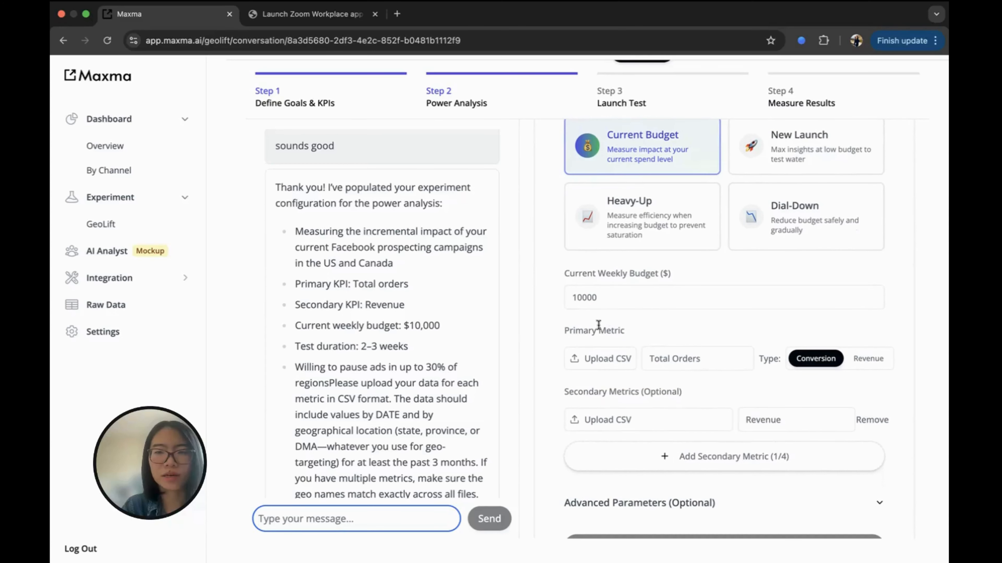
pyautogui.scroll(-6, 604, 332)
pyautogui.click(631, 361)
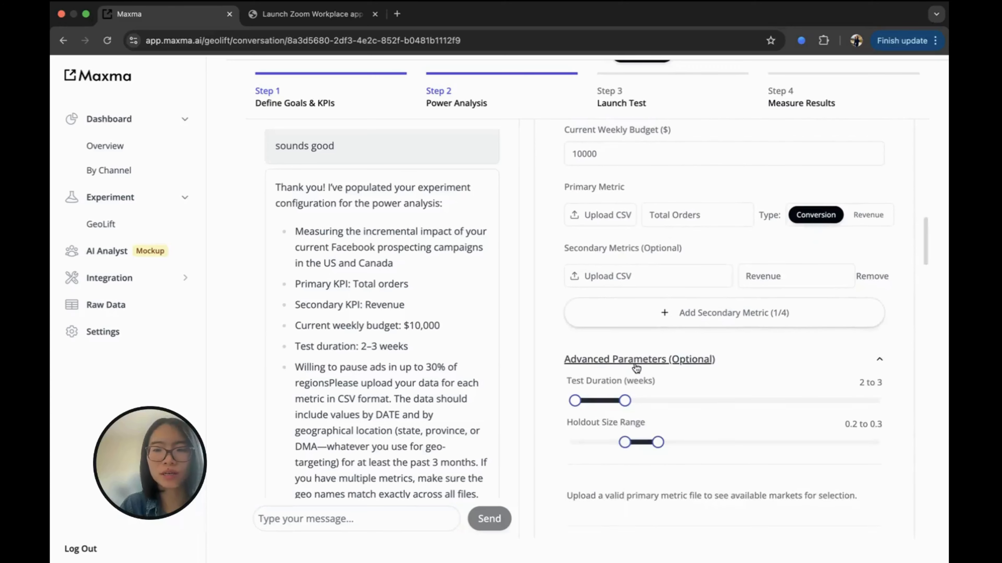
pyautogui.scroll(-4, 607, 347)
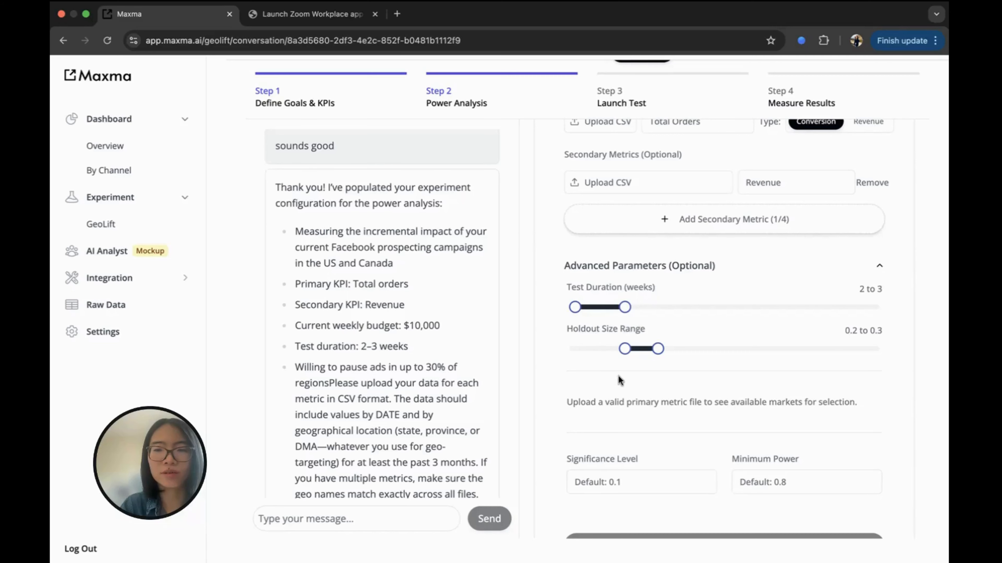
pyautogui.scroll(-1, 619, 380)
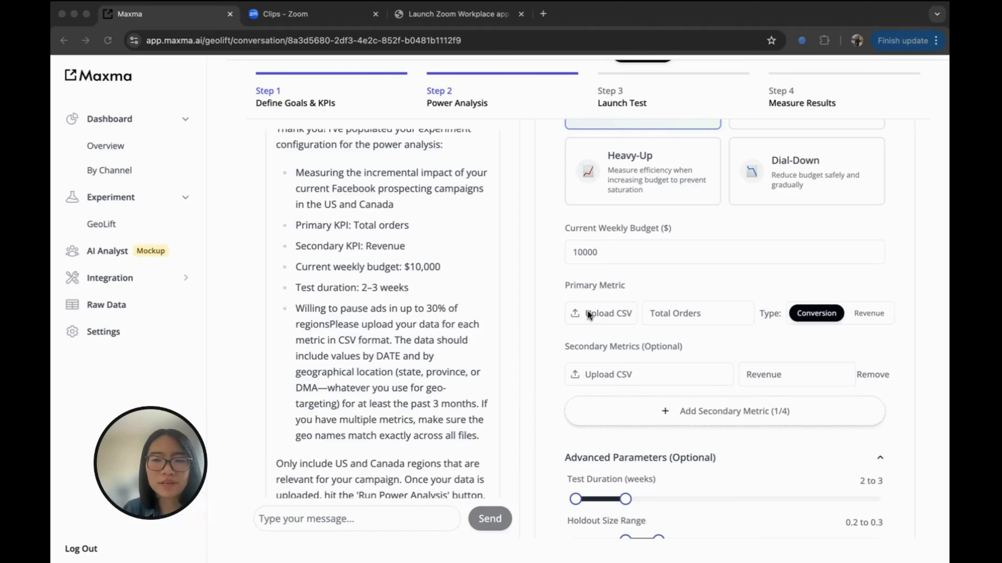
# Review the sample_pretest_secondary_metric1 spreadsheet in Numbers, then return to Maxma.
pyautogui.hotkey('ctrl', 'Up')
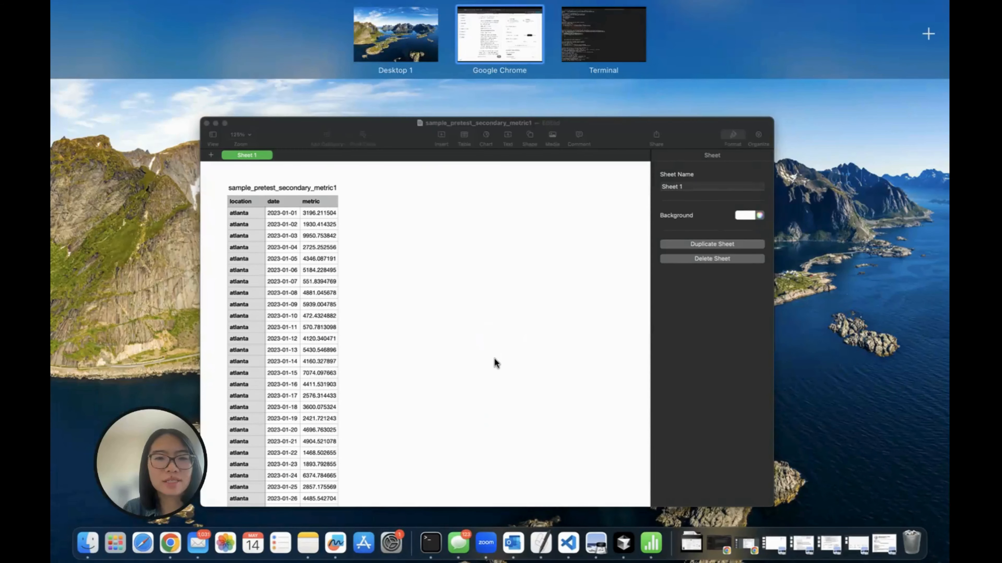
pyautogui.click(495, 359)
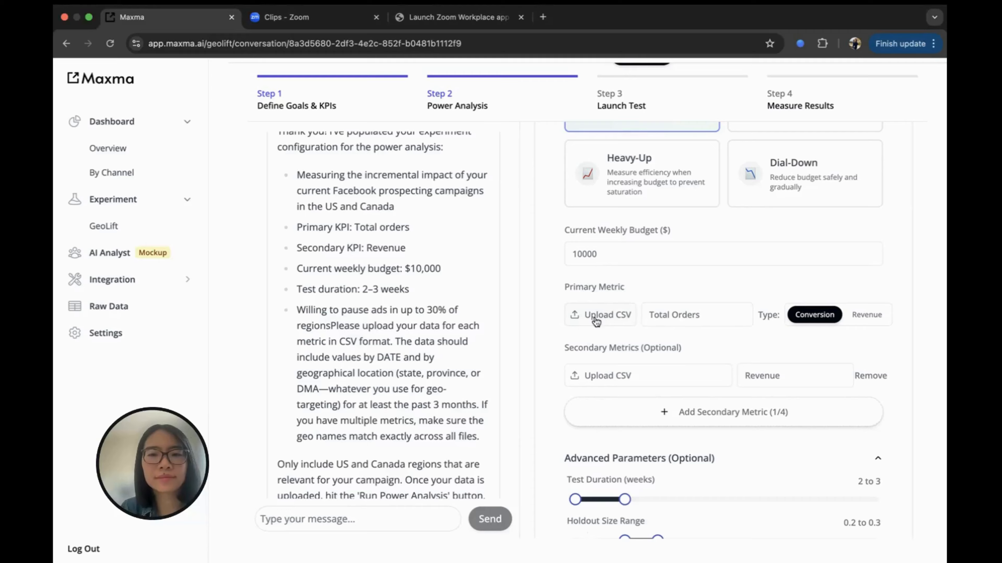
pyautogui.click(592, 316)
# Upload sample_pretest_primary_metric.csv and sample_pretest_secondary_metric1.csv, found by searching 'sample_pre'.
pyautogui.click(813, 161)
pyautogui.write('sample')
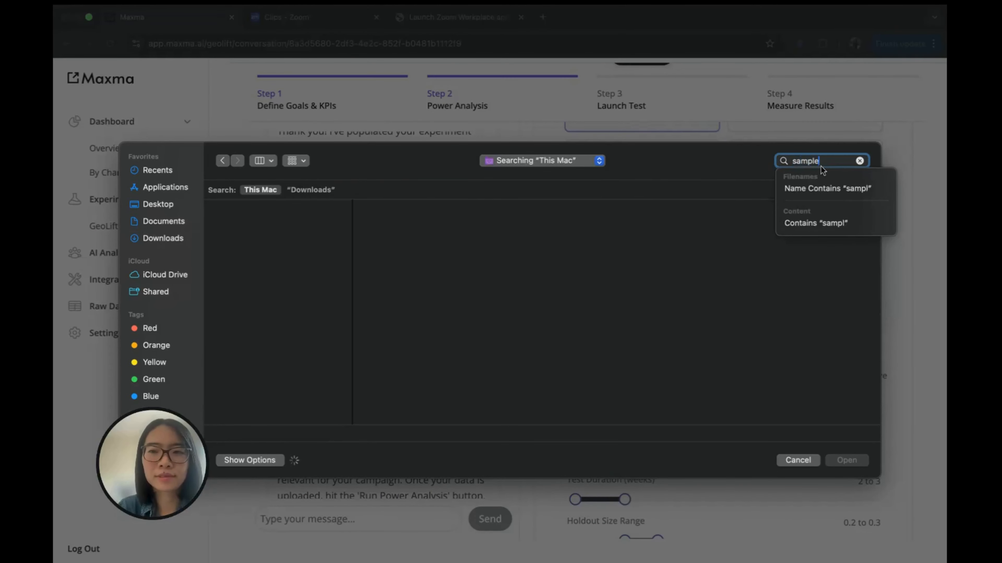
pyautogui.write('_pre')
pyautogui.click(281, 223)
pyautogui.click(848, 458)
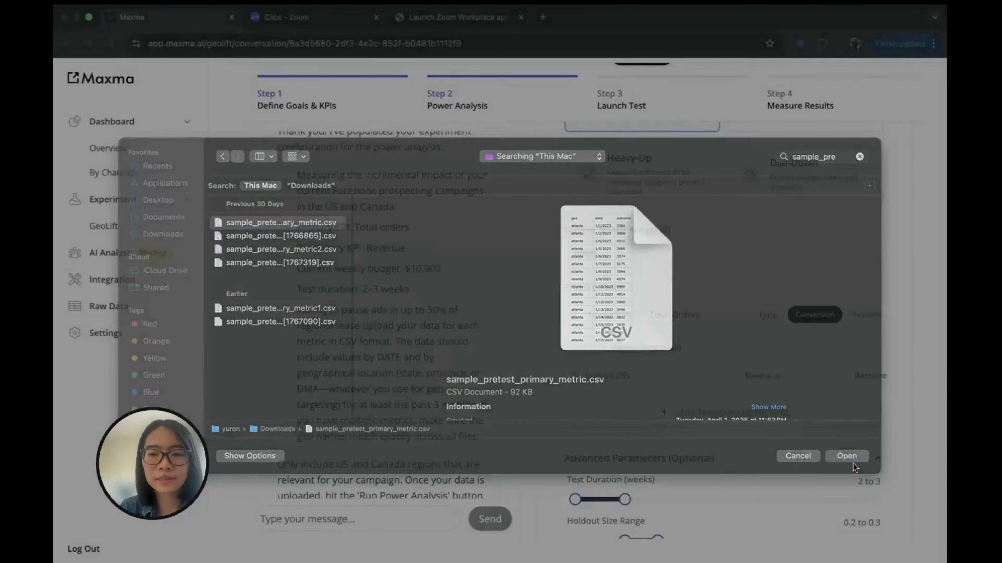
pyautogui.click(627, 376)
pyautogui.click(806, 161)
pyautogui.write('sample')
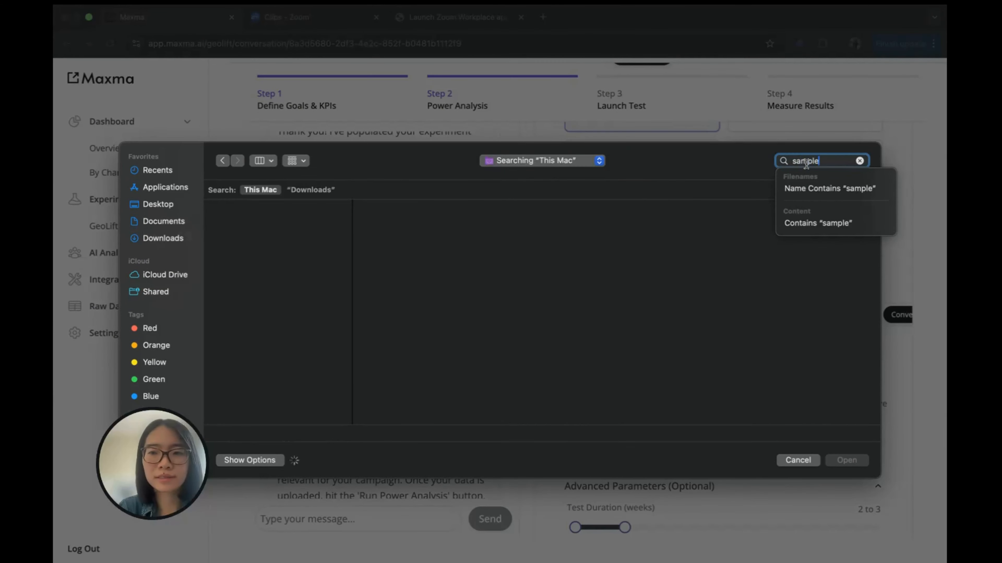
pyautogui.write('_pre')
pyautogui.click(327, 312)
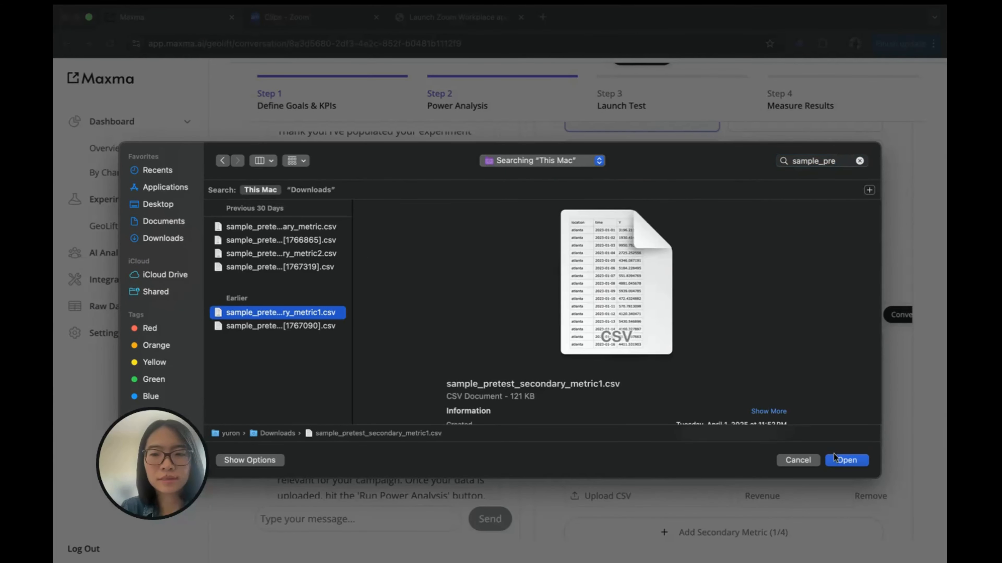
pyautogui.click(833, 454)
pyautogui.scroll(-5, 750, 403)
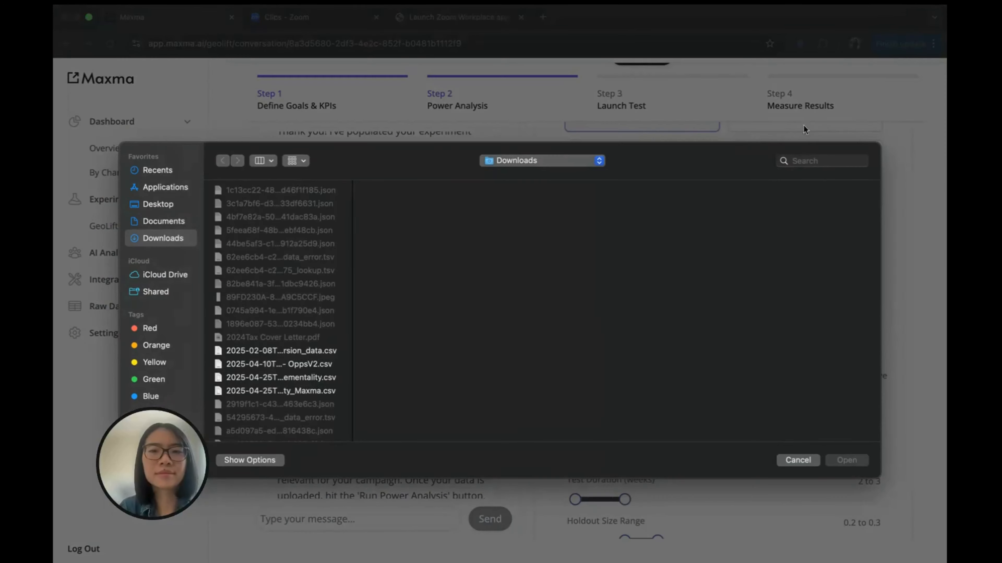
# Re-upload the primary metric CSV for Total Orders and sample_pretest_secondary_metric1.csv for Revenue.
pyautogui.click(789, 160)
pyautogui.write('sample_pre')
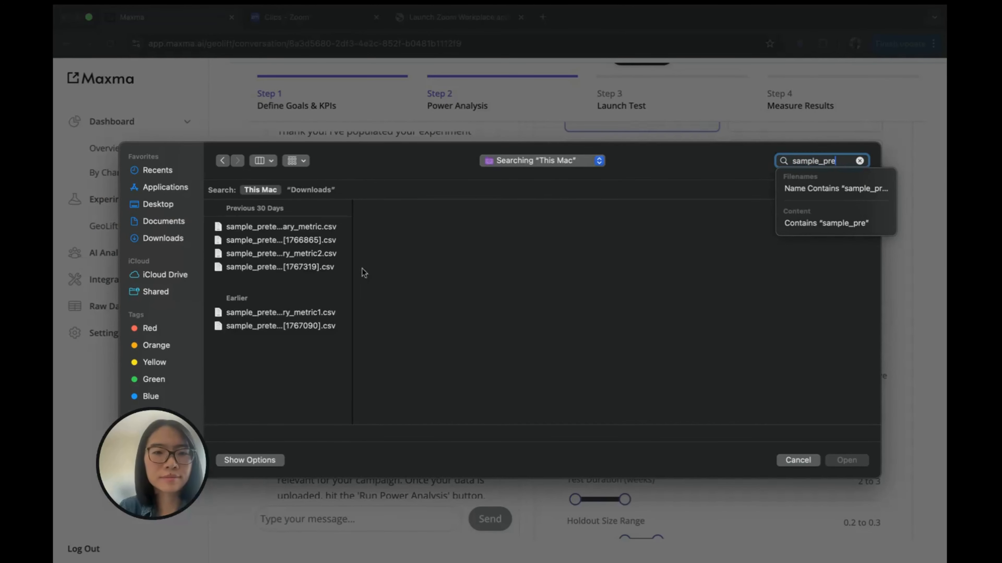
pyautogui.click(324, 227)
pyautogui.click(852, 461)
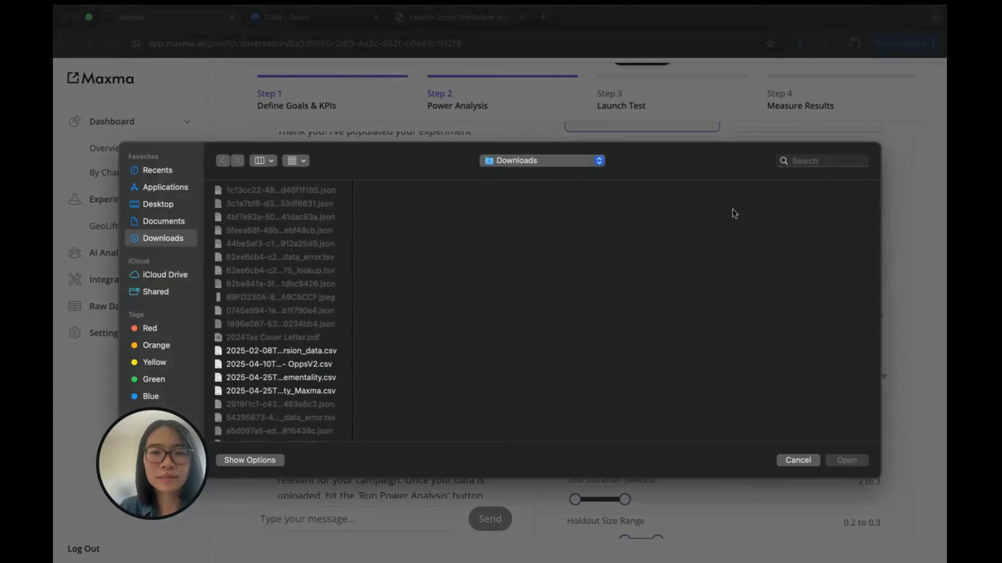
pyautogui.click(789, 161)
pyautogui.write('sample_pre')
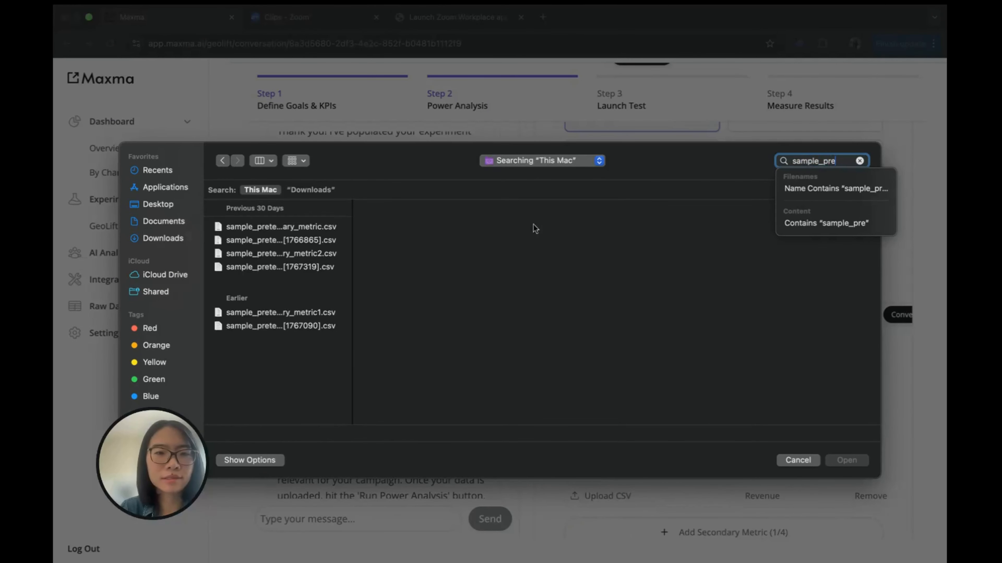
pyautogui.click(328, 312)
pyautogui.click(845, 460)
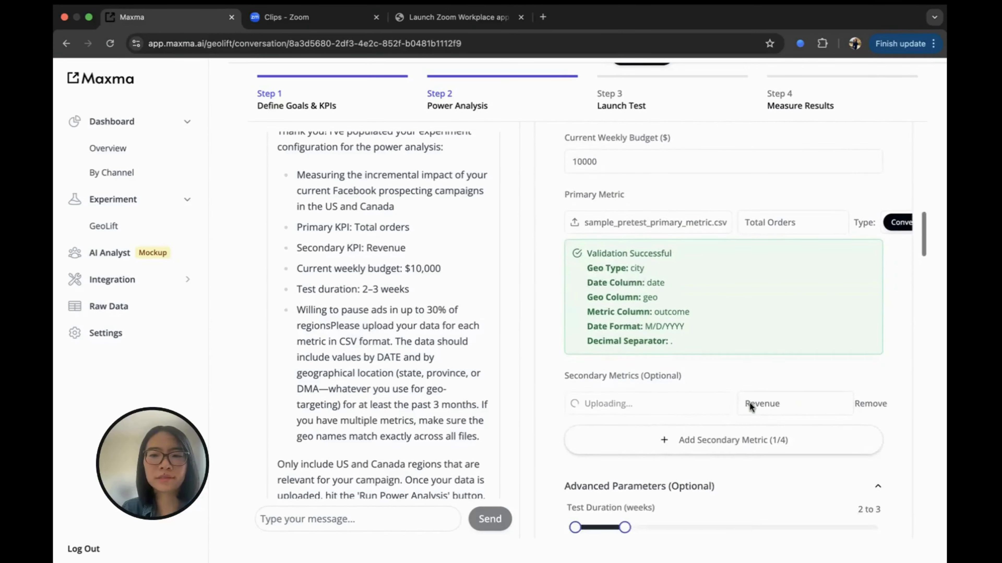
# Check the secondary metric spreadsheet in Numbers while the Revenue CSV validates.
pyautogui.scroll(-2, 761, 287)
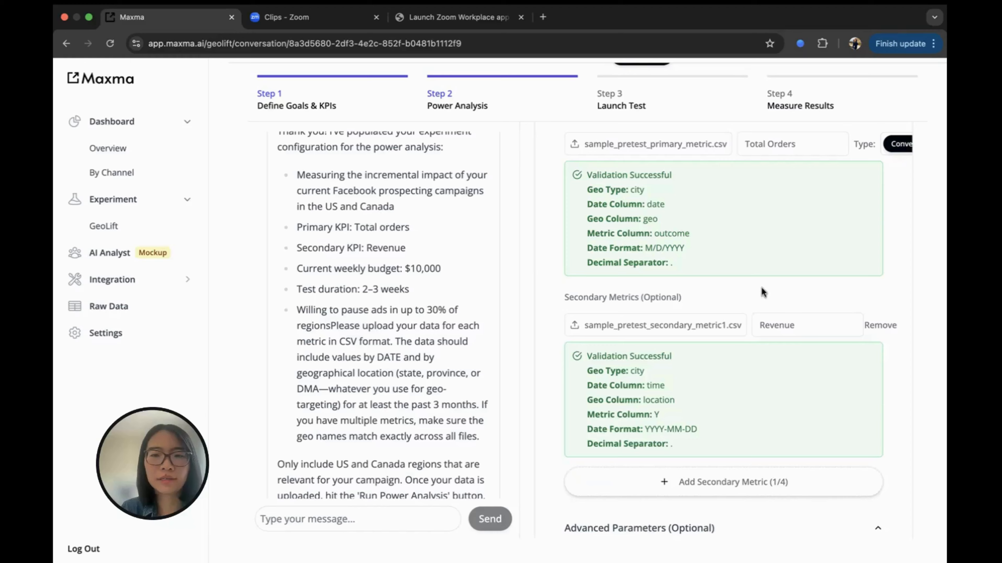
pyautogui.hotkey('ctrl', 'Up')
pyautogui.click(550, 412)
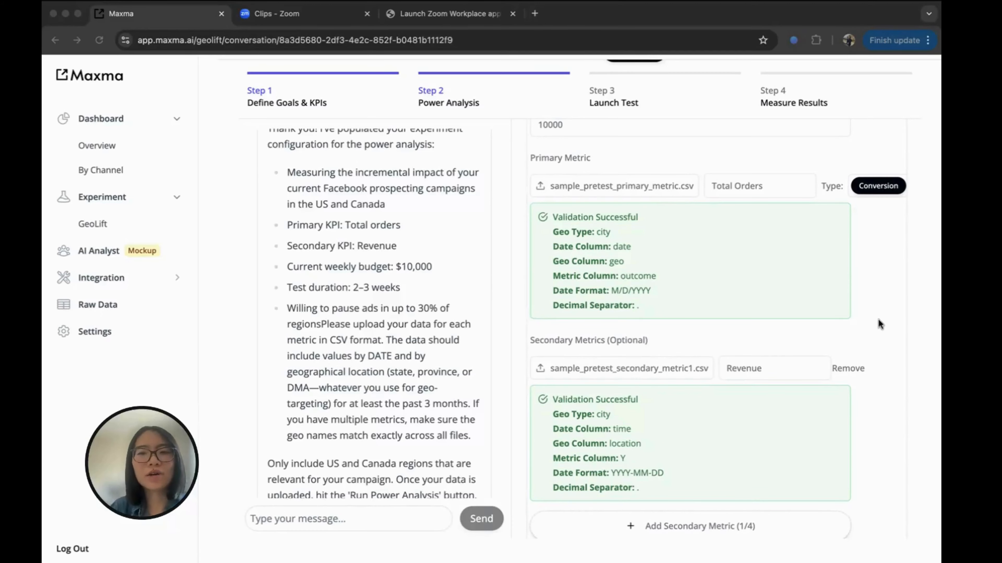
pyautogui.scroll(-10, 878, 319)
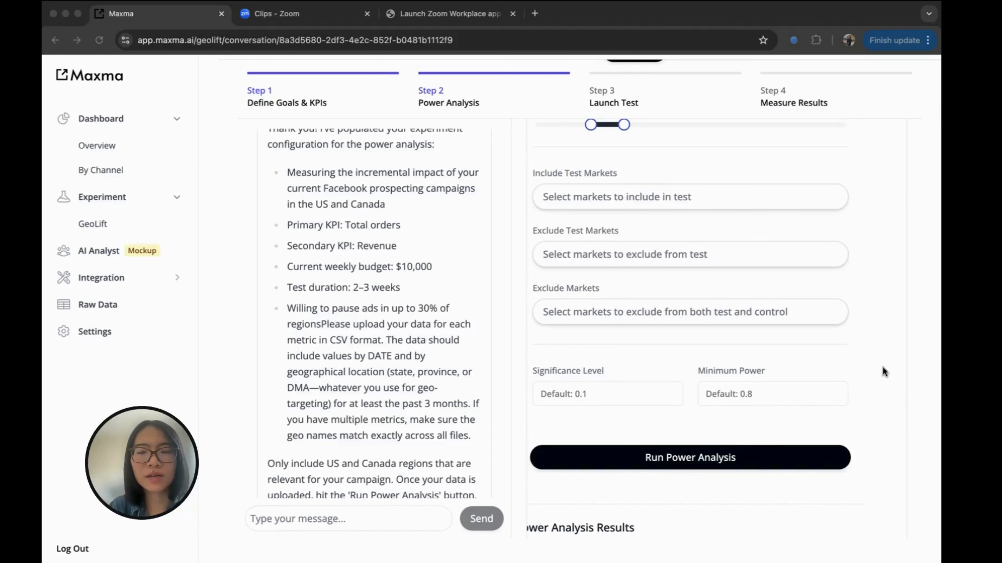
pyautogui.scroll(3, 882, 372)
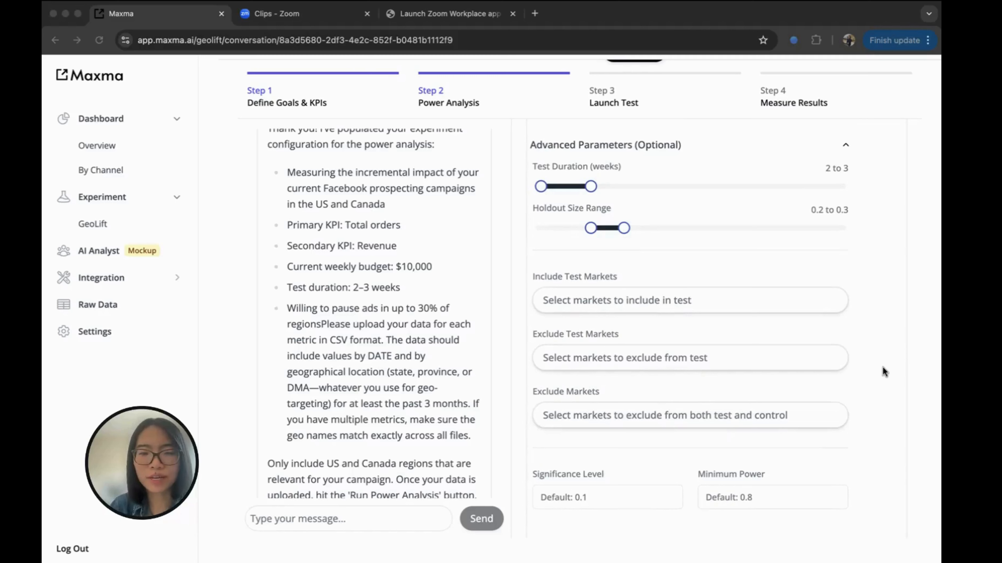
# Include san francisco and los angeles as test markets.
pyautogui.click(596, 300)
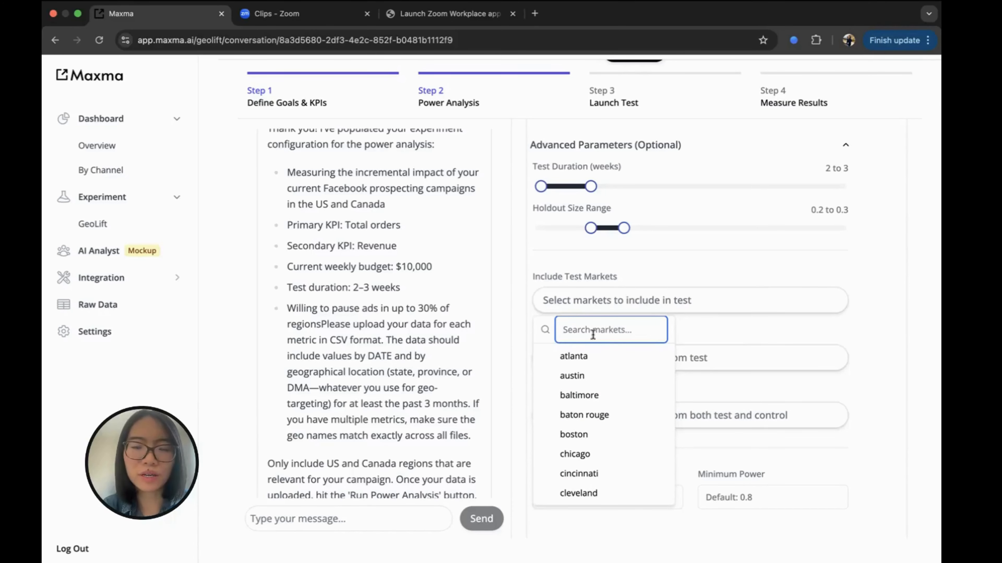
pyautogui.write('san')
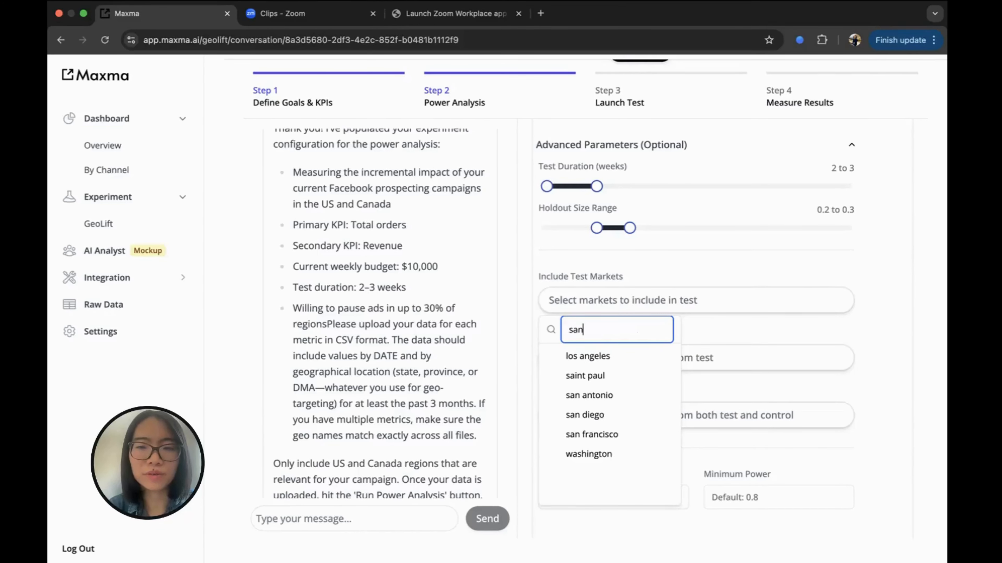
pyautogui.click(610, 436)
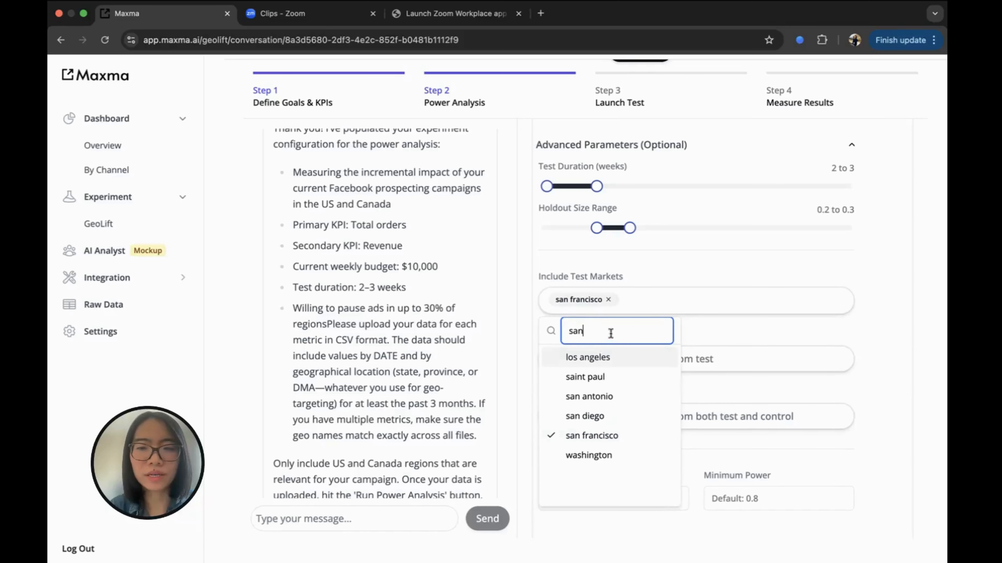
pyautogui.click(592, 357)
pyautogui.click(682, 273)
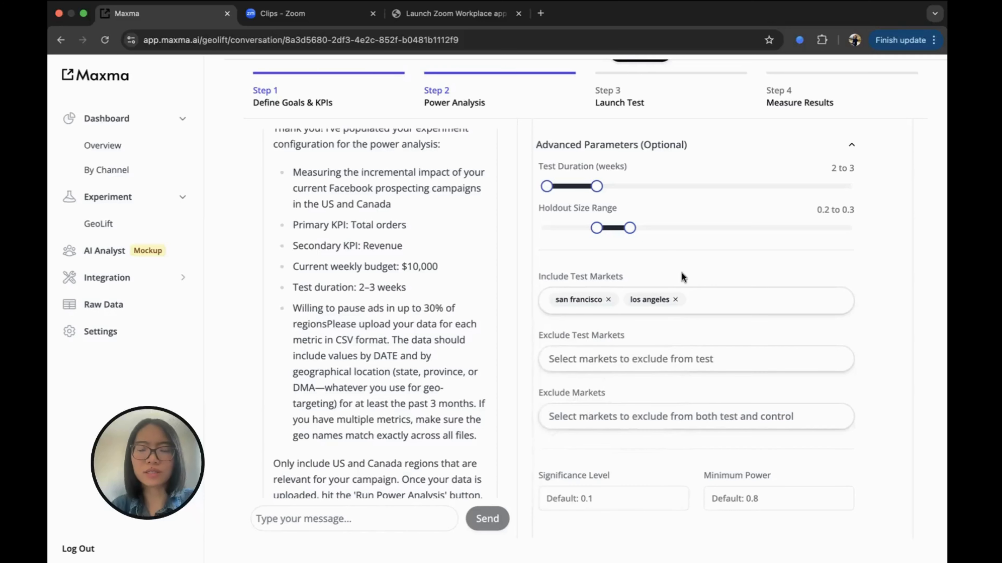
pyautogui.scroll(-5, 681, 272)
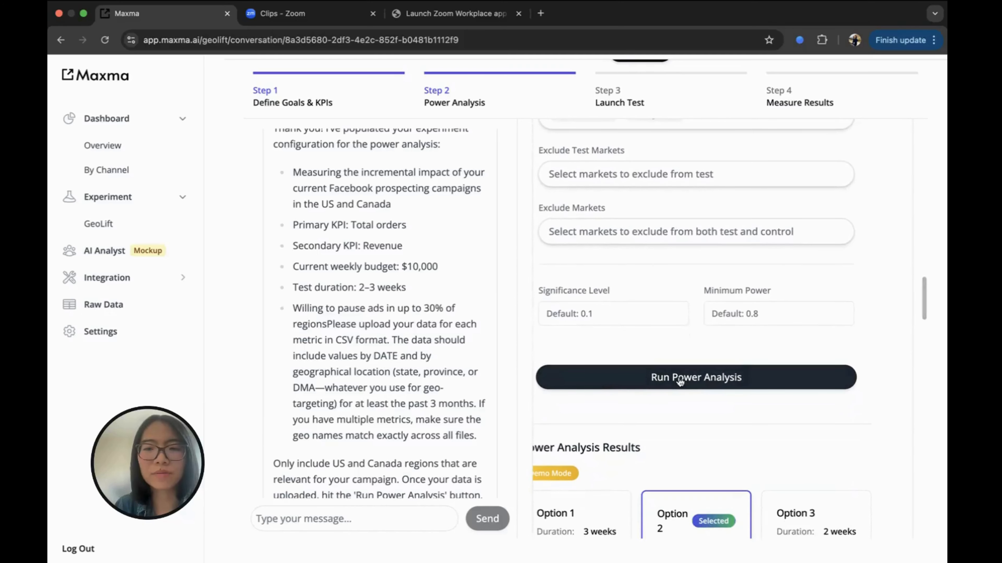
# Run the power analysis and review the three resulting test options.
pyautogui.click(679, 377)
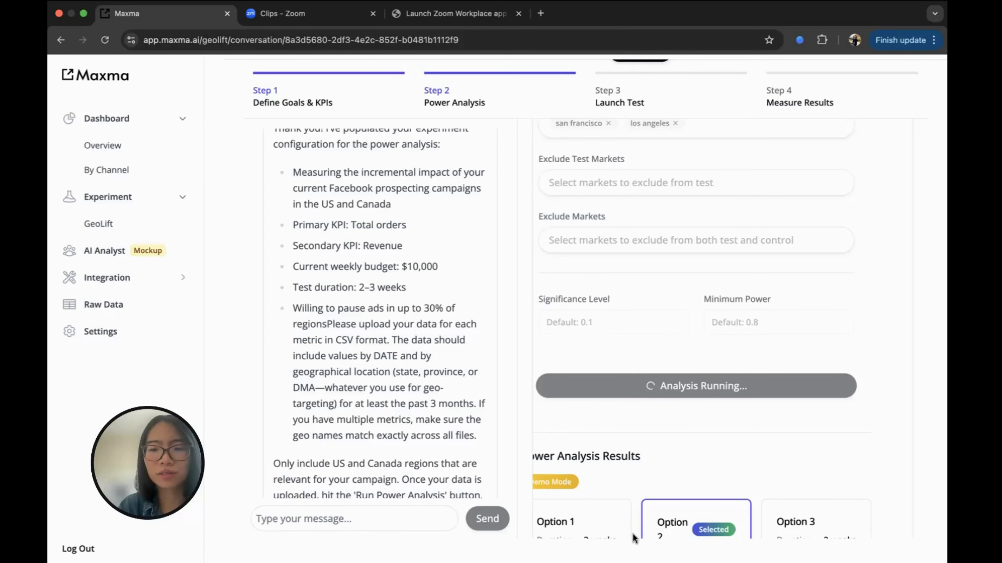
pyautogui.scroll(3, 632, 534)
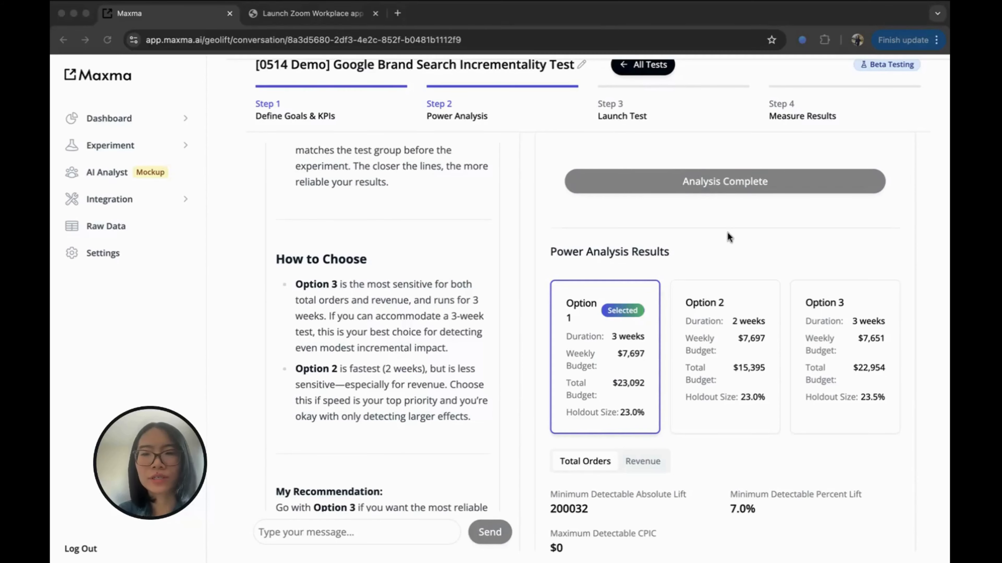
# Compare Options 2 and 3, then select Option 1 (3 weeks, $23,092, 23.0% holdout).
pyautogui.click(620, 340)
pyautogui.click(711, 341)
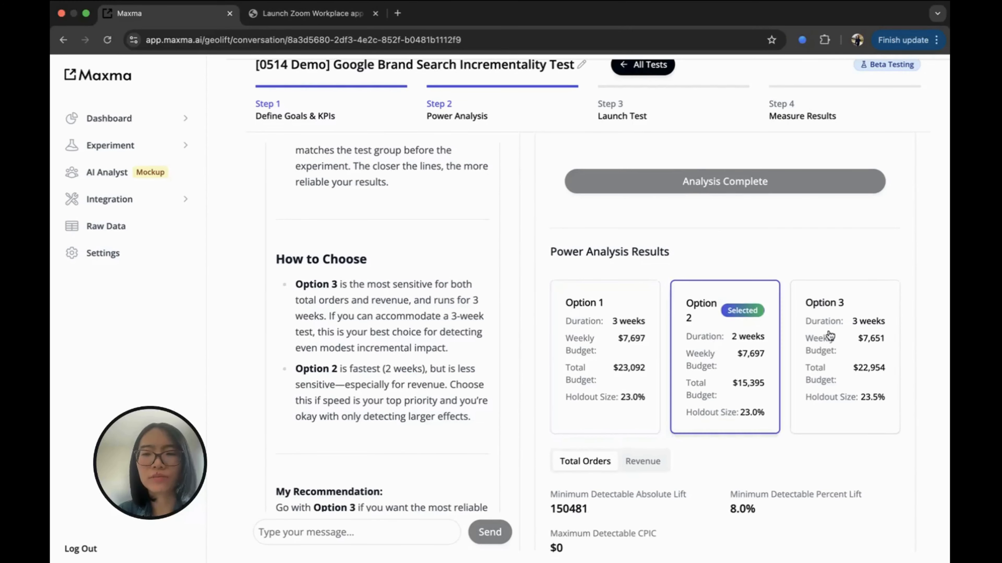
pyautogui.click(829, 336)
pyautogui.click(584, 358)
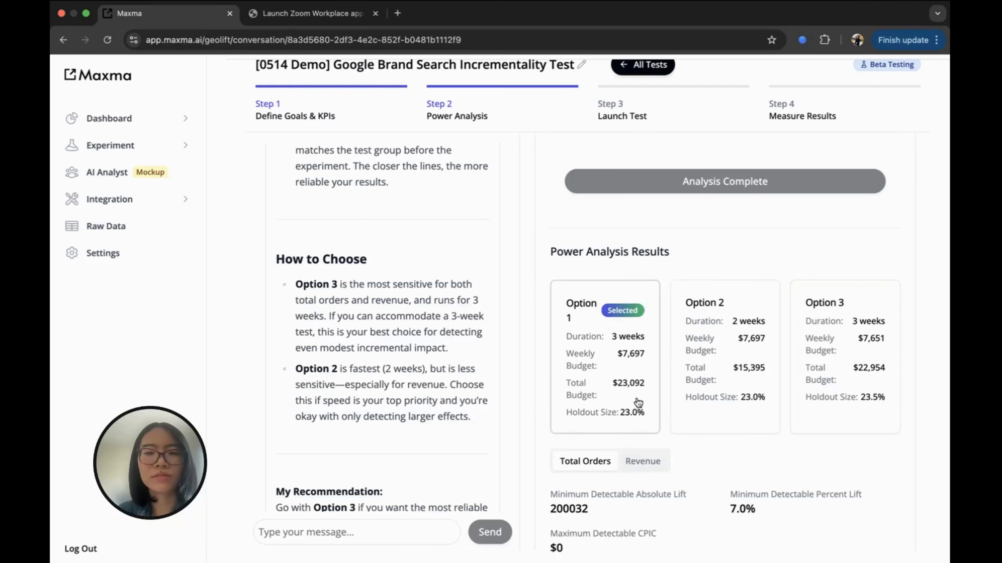
# Read through the assistant's interpretation recommending Option 3 for greatest sensitivity.
pyautogui.scroll(-10, 644, 434)
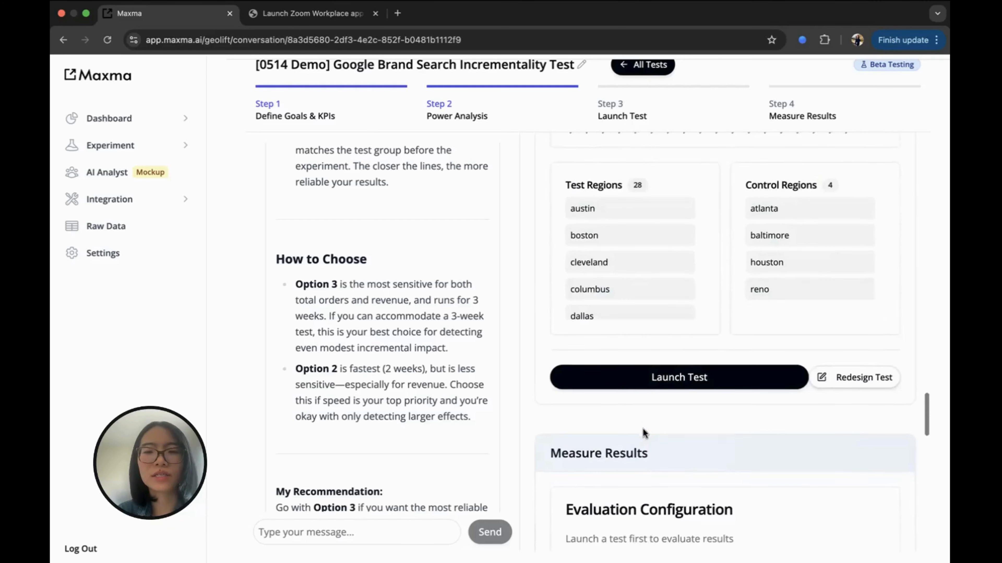
pyautogui.scroll(1, 651, 331)
pyautogui.scroll(-3, 697, 313)
pyautogui.scroll(-5, 794, 323)
pyautogui.scroll(10, 794, 322)
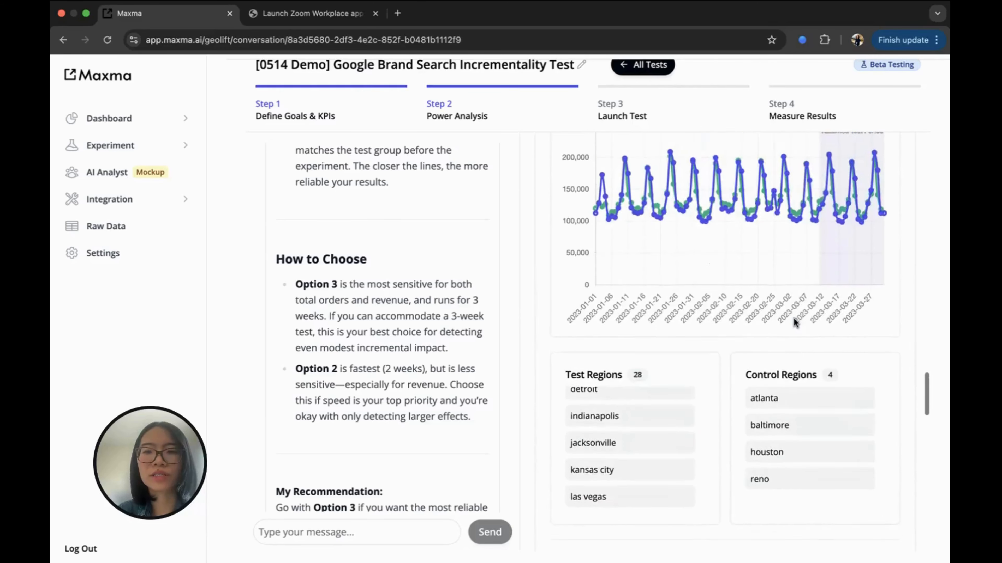
pyautogui.scroll(8, 793, 318)
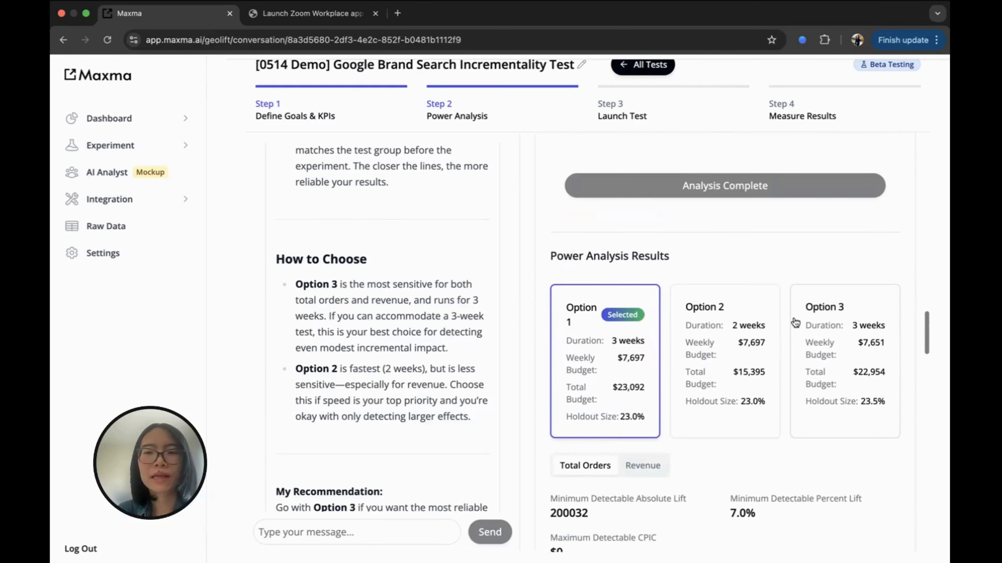
pyautogui.scroll(3, 796, 236)
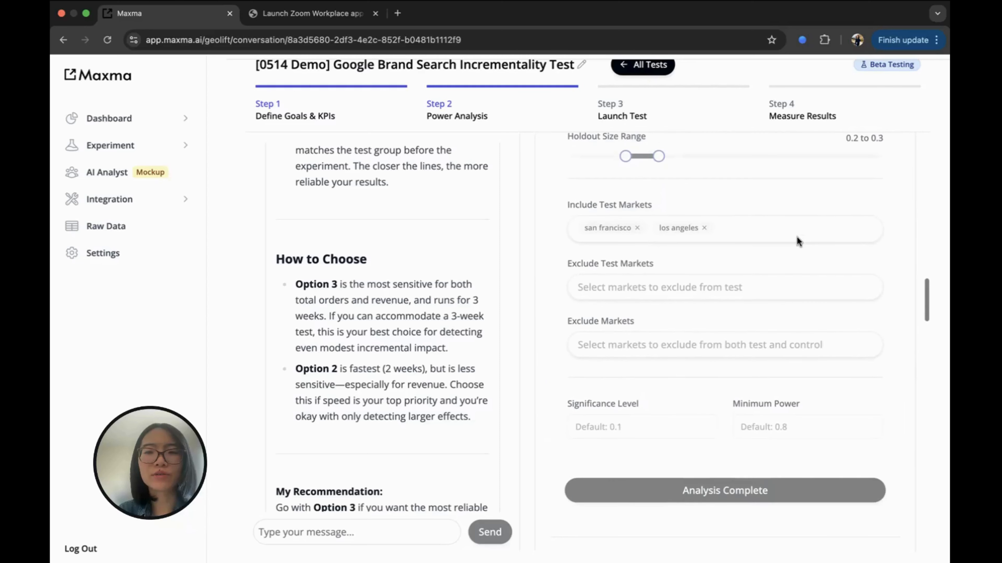
pyautogui.scroll(1, 796, 240)
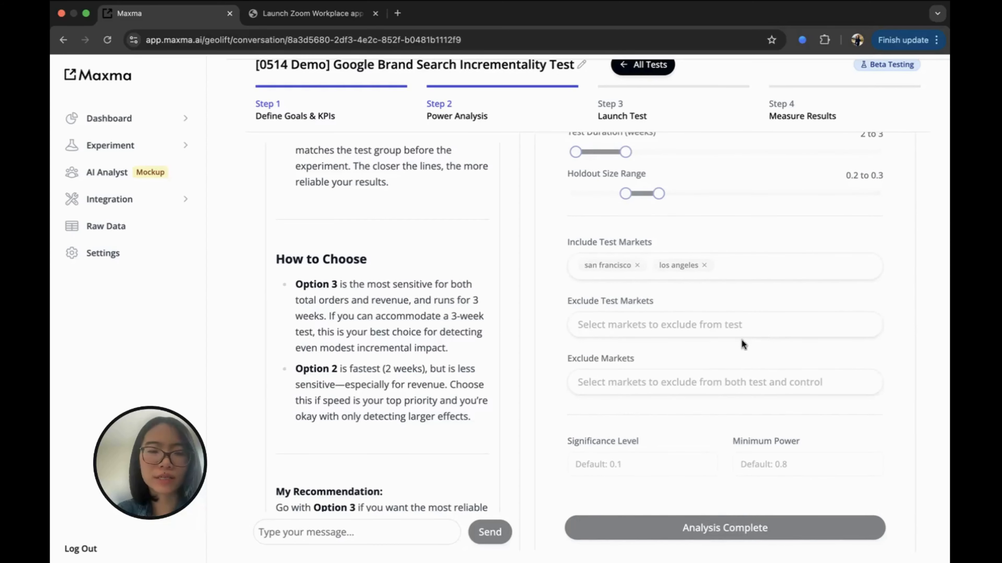
pyautogui.scroll(-10, 741, 340)
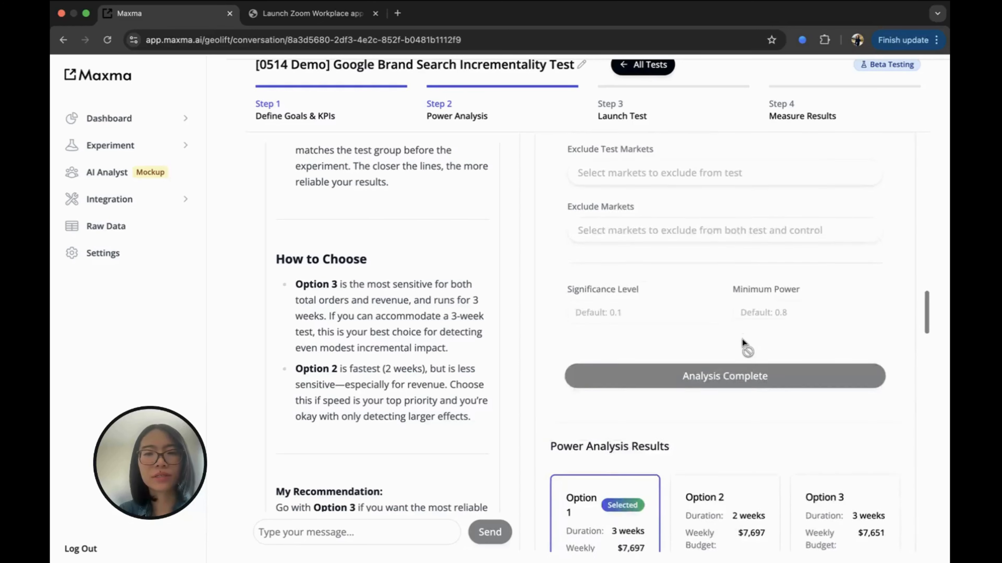
pyautogui.scroll(-1, 742, 342)
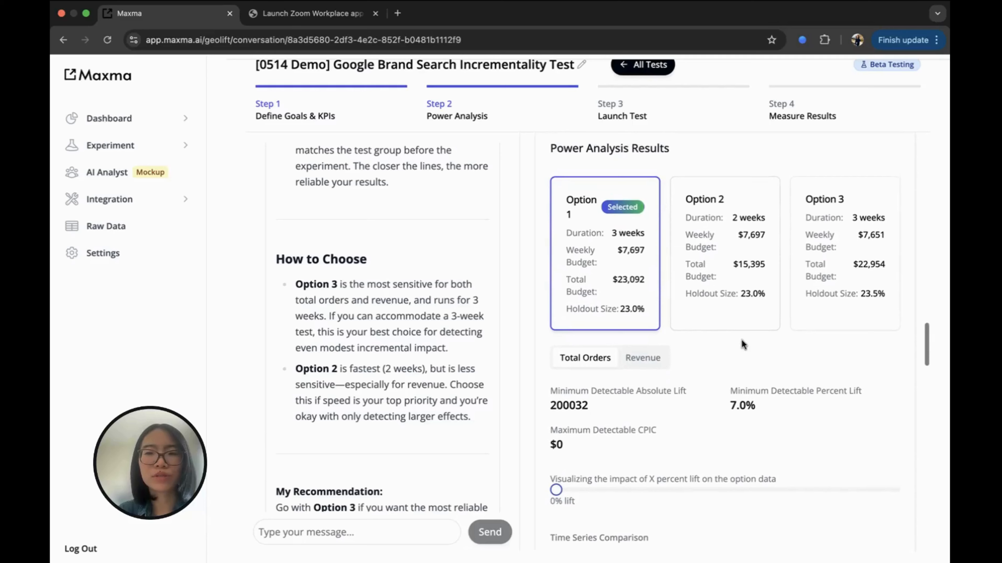
pyautogui.scroll(10, 449, 360)
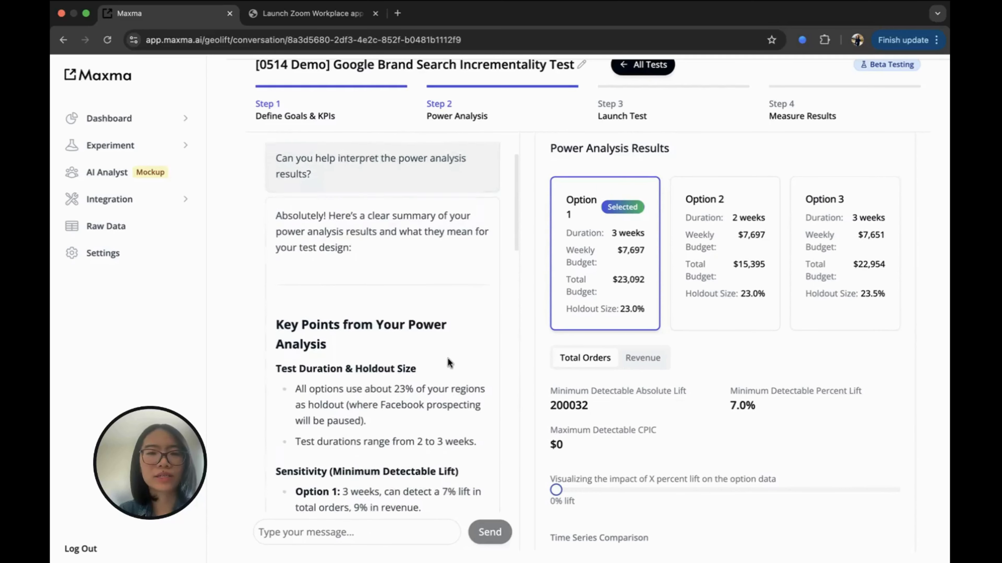
pyautogui.scroll(-10, 447, 359)
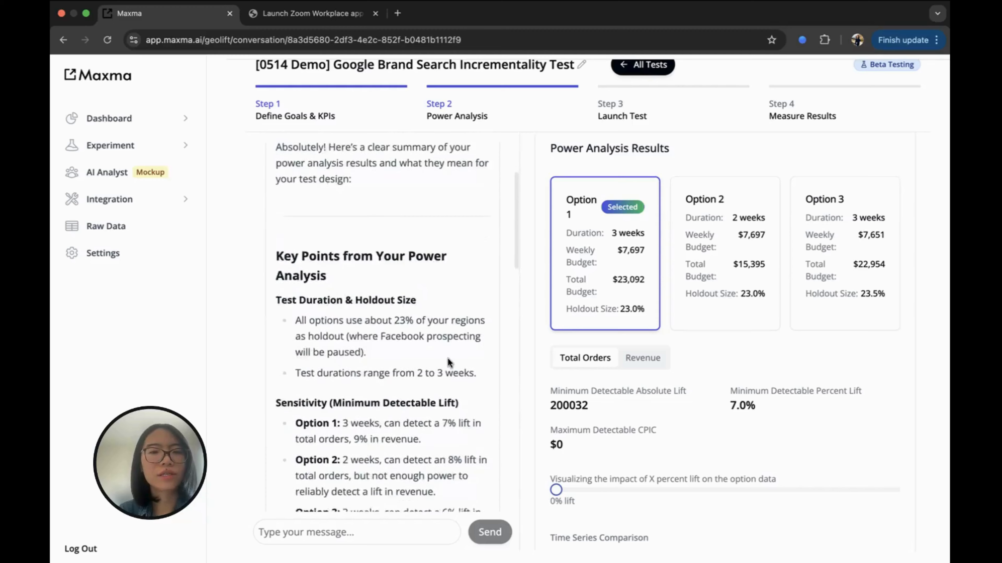
pyautogui.scroll(-8, 447, 358)
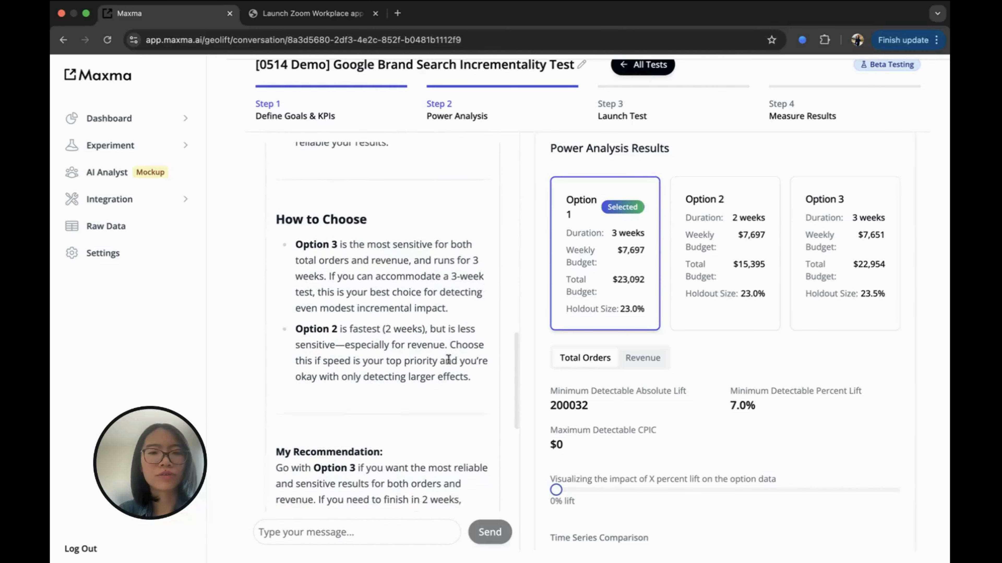
pyautogui.click(828, 290)
pyautogui.scroll(-1, 808, 374)
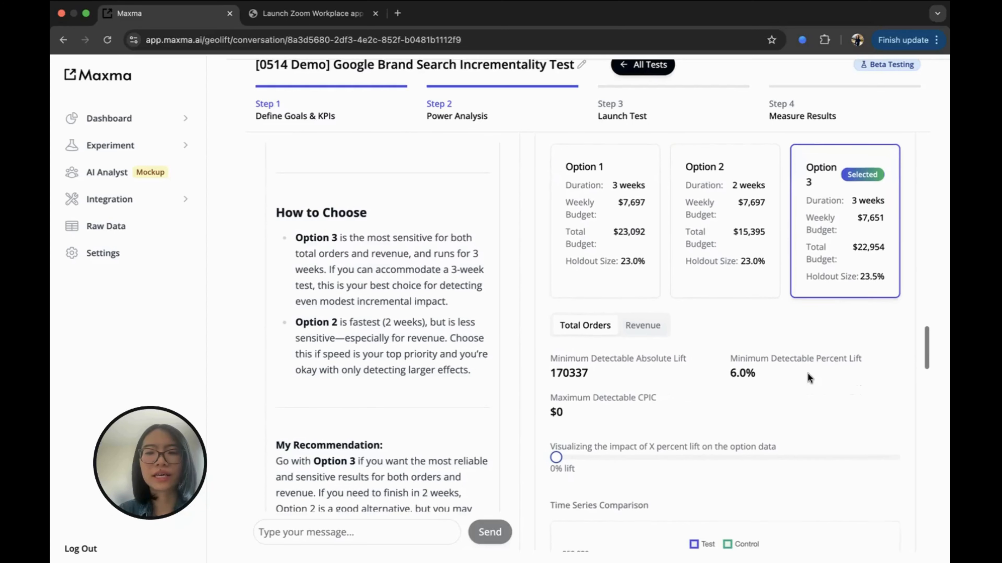
pyautogui.click(642, 317)
pyautogui.click(598, 318)
pyautogui.click(702, 270)
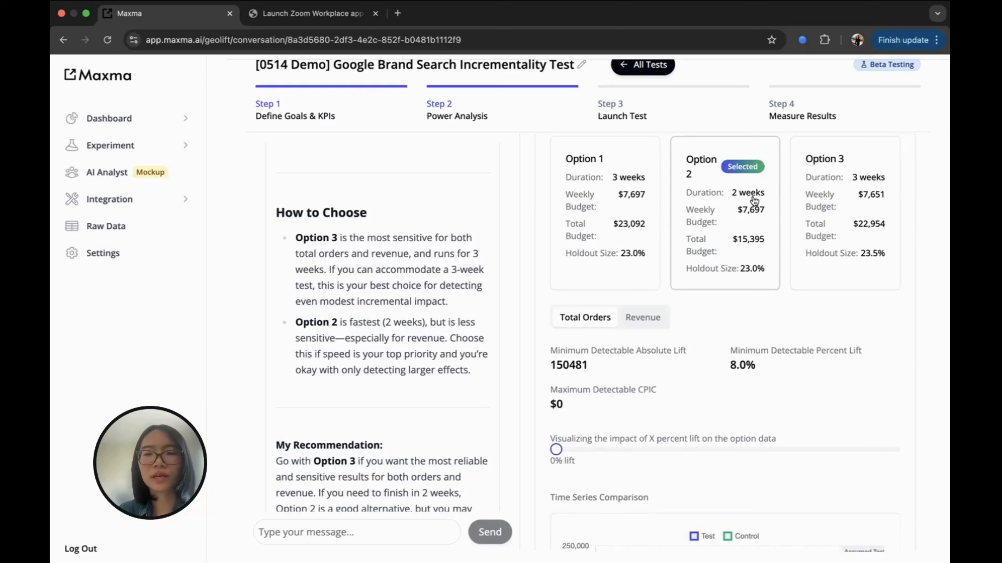
pyautogui.click(642, 318)
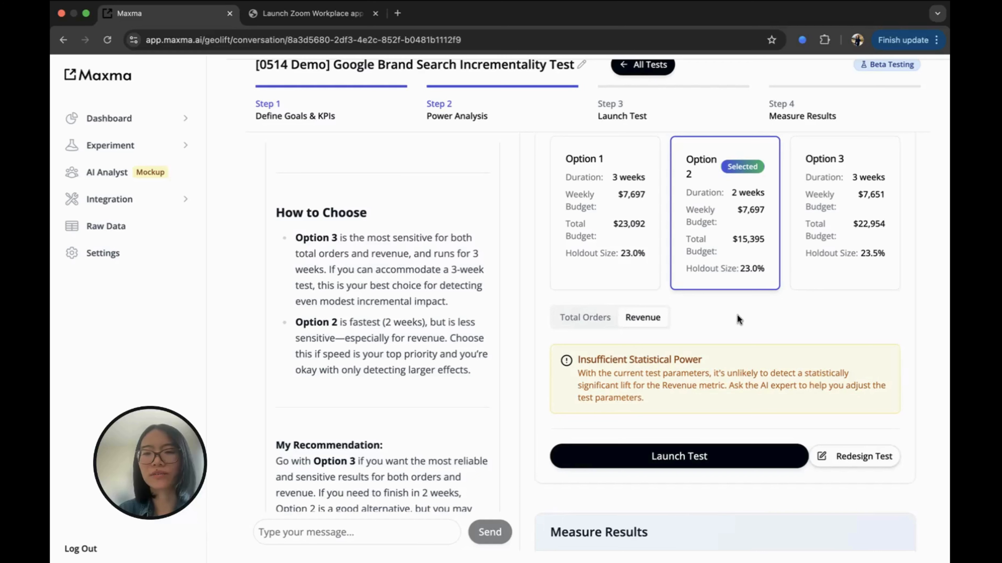
pyautogui.scroll(-1, 712, 332)
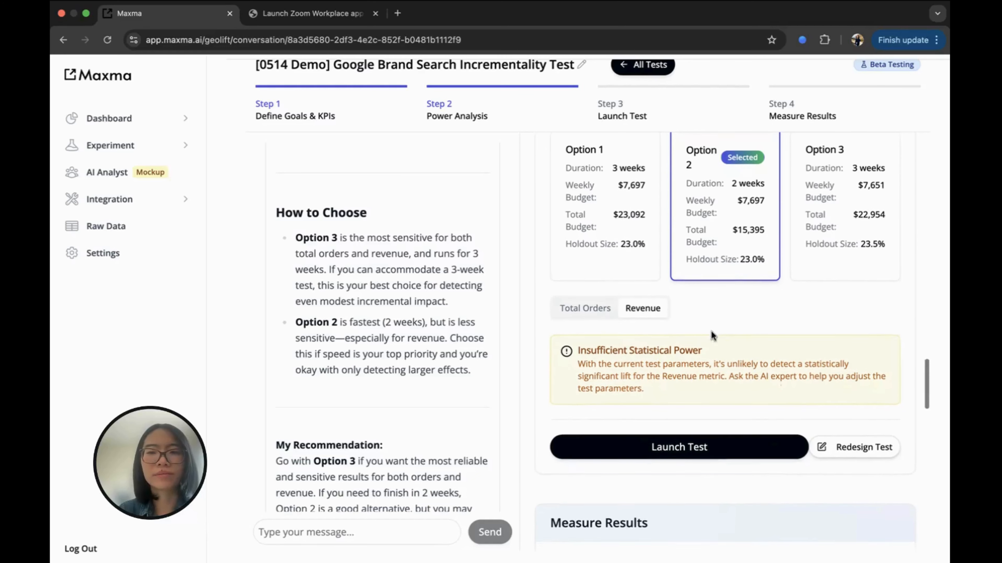
pyautogui.scroll(-4, 691, 405)
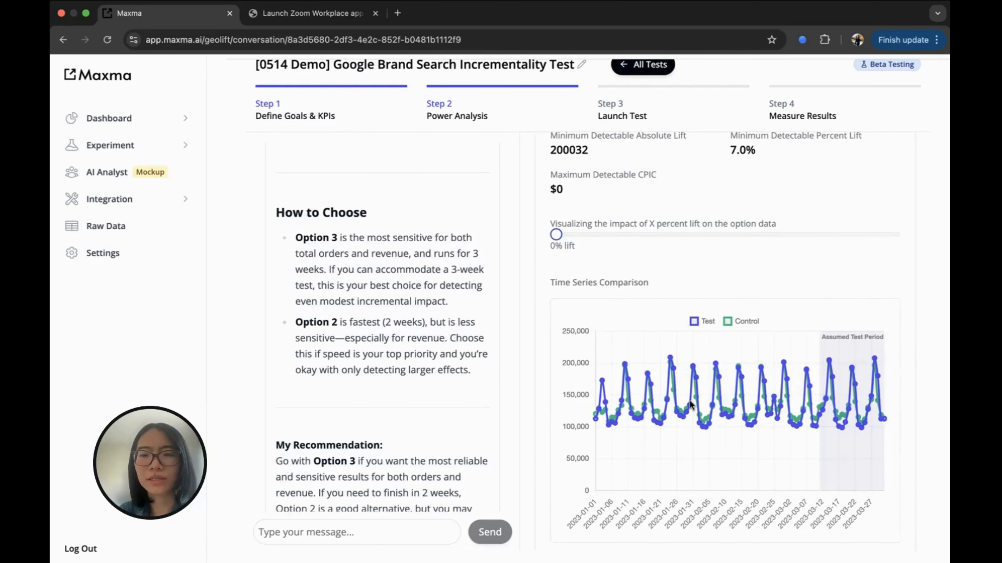
pyautogui.scroll(-2, 689, 403)
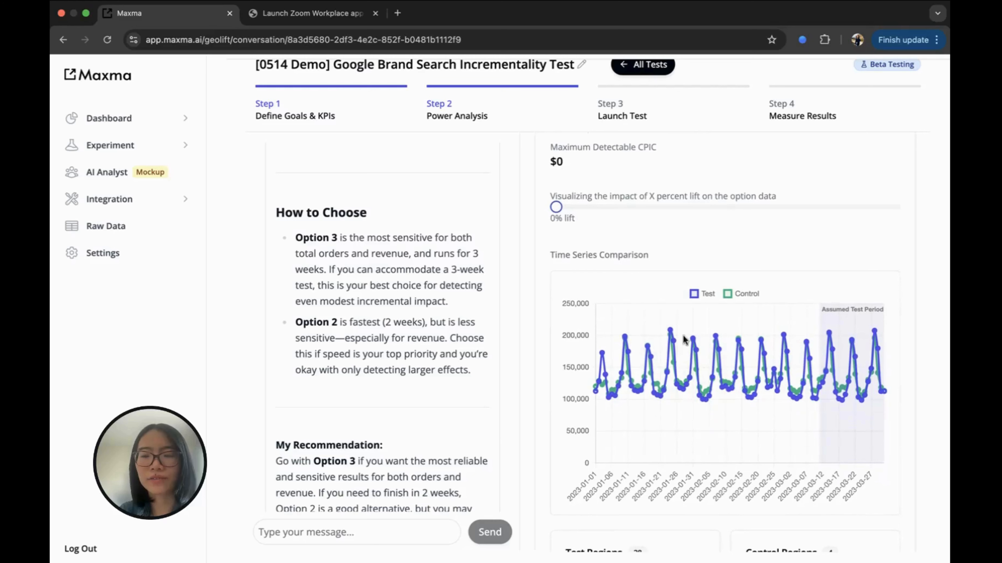
pyautogui.scroll(-2, 599, 399)
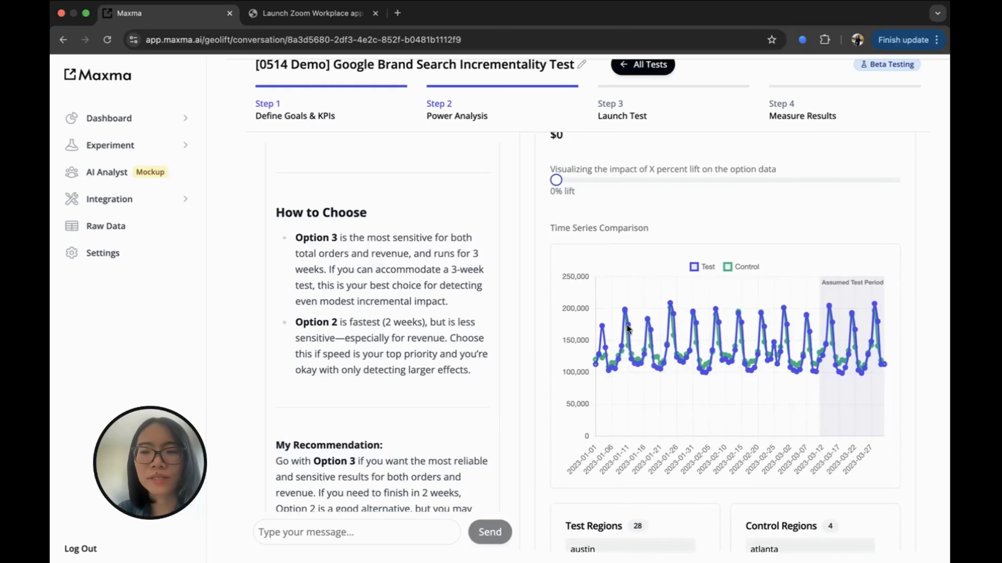
pyautogui.scroll(8, 670, 277)
pyautogui.scroll(-5, 699, 202)
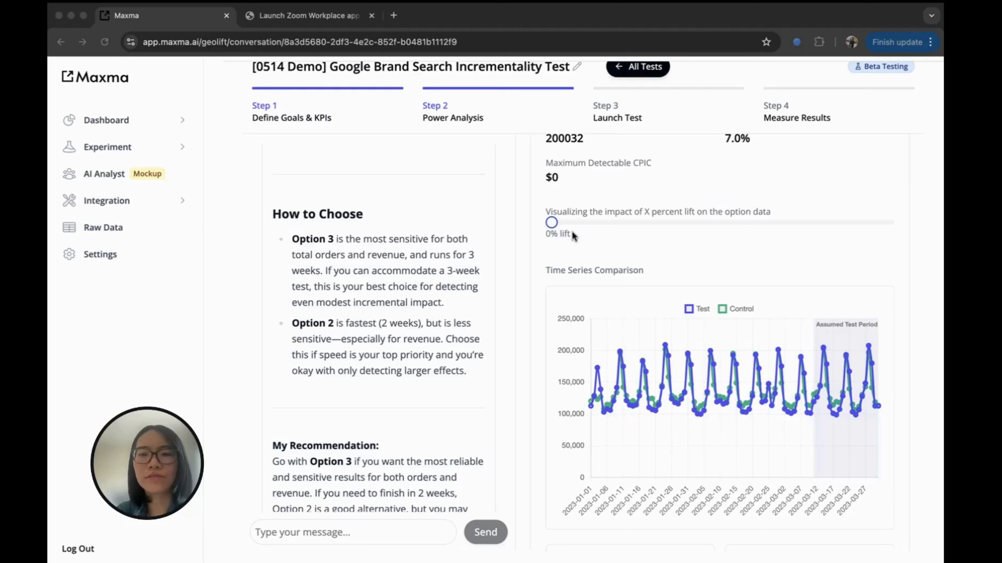
# Set Option 1's lift visualization slider to 13%.
pyautogui.click(558, 219)
pyautogui.click(585, 222)
pyautogui.moveTo(588, 222); pyautogui.dragTo(676, 222)
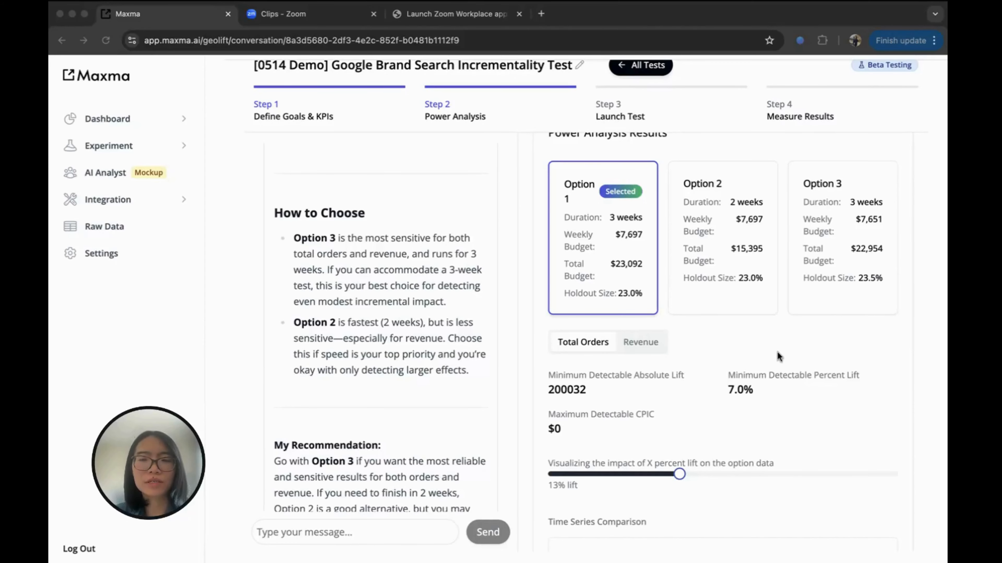
# Scroll through the updated lift chart and the 28 test and 4 control regions to Launch Test.
pyautogui.scroll(-15, 777, 352)
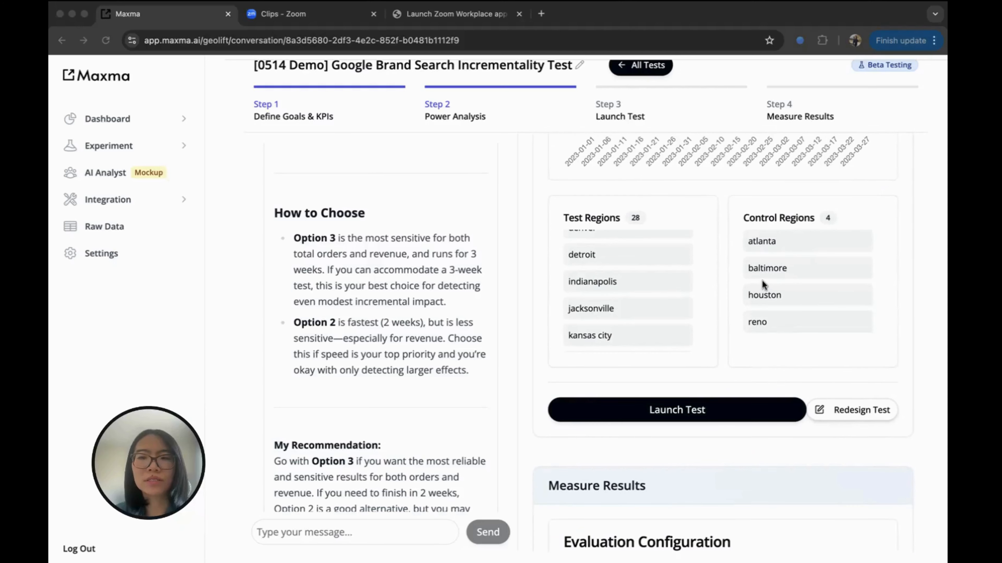
pyautogui.scroll(15, 785, 218)
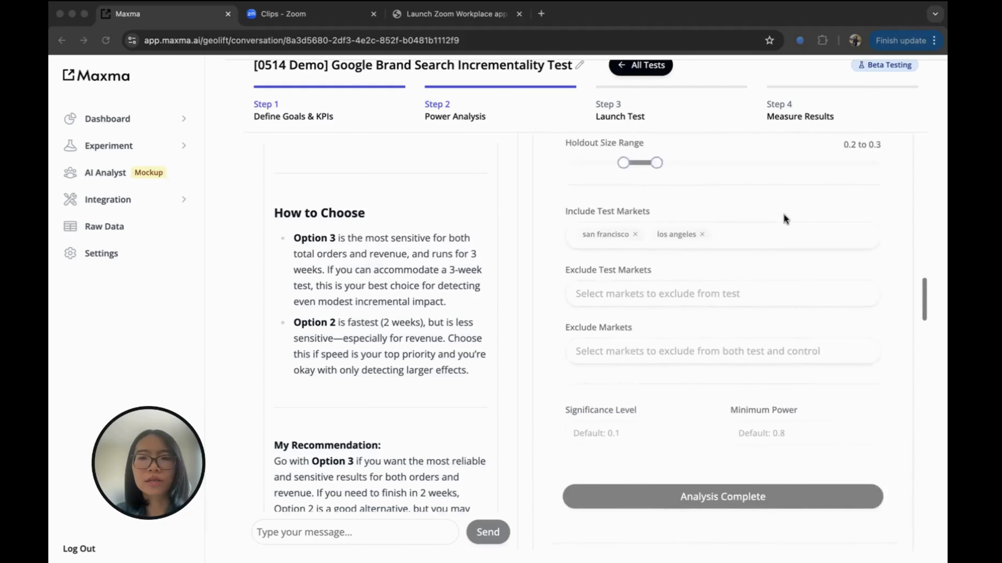
pyautogui.scroll(3, 784, 217)
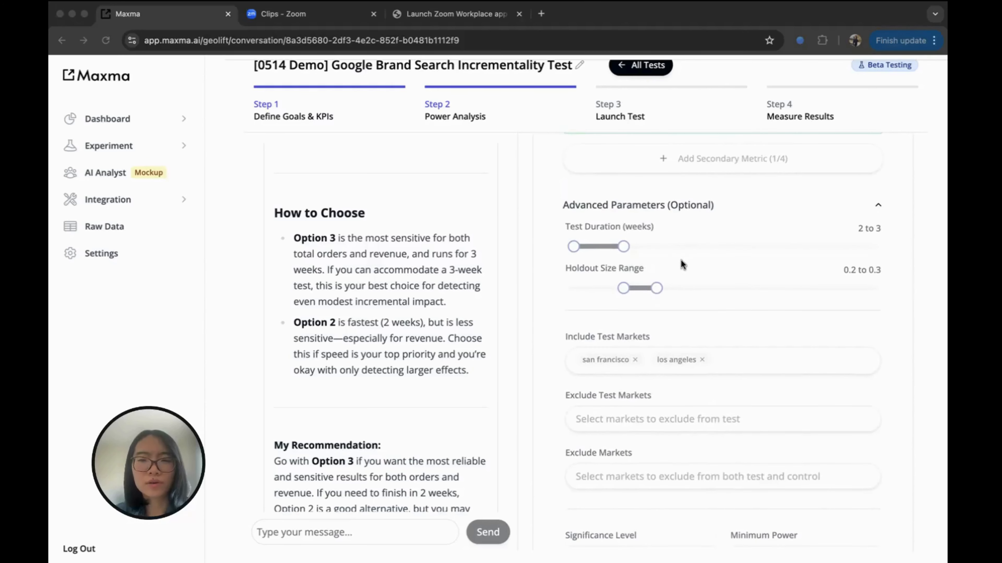
pyautogui.scroll(-8, 706, 356)
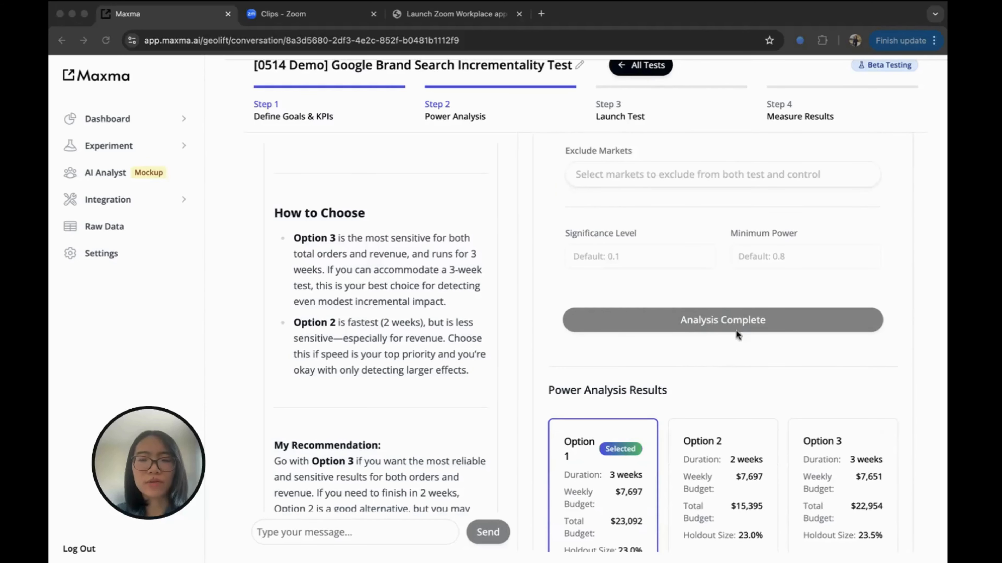
pyautogui.scroll(-3, 718, 340)
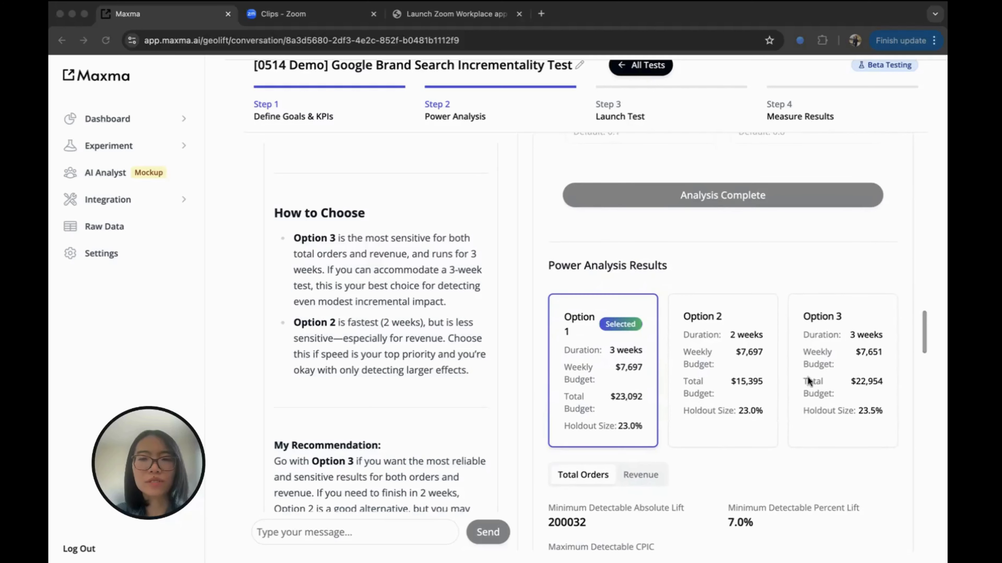
pyautogui.scroll(-2, 691, 413)
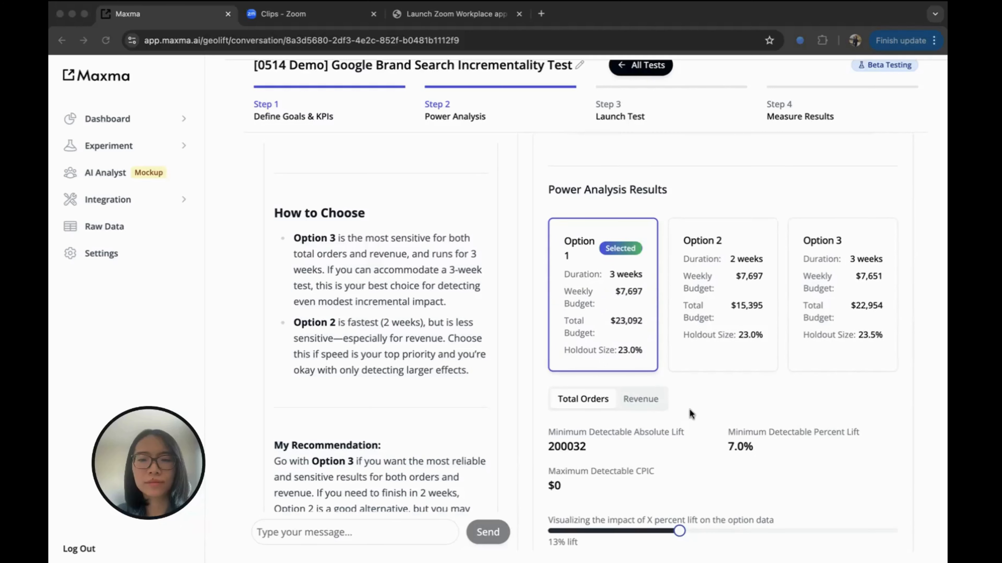
pyautogui.scroll(-10, 691, 413)
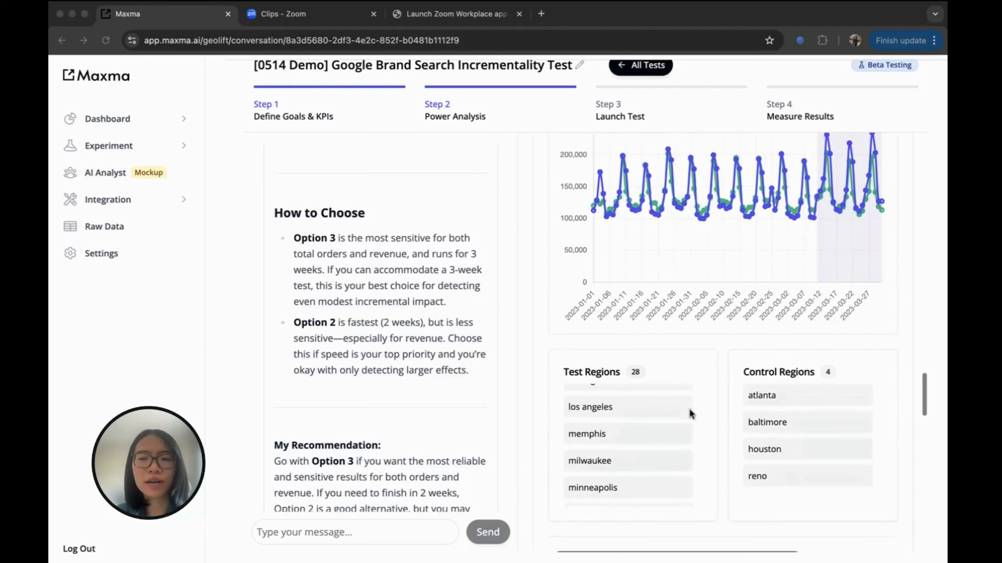
pyautogui.scroll(-4, 727, 357)
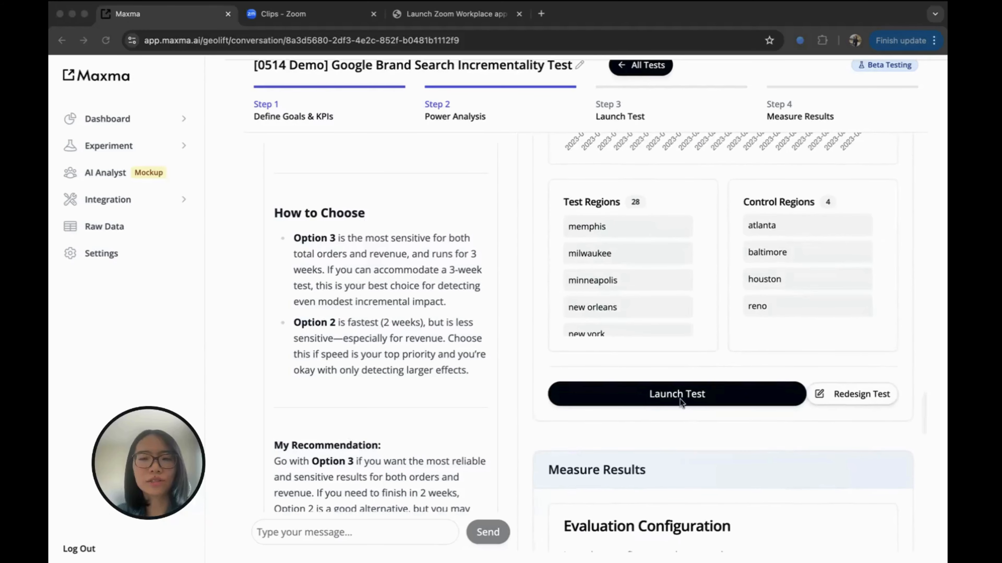
# Launch the GeoLift test with Option 1 and confirm the launch.
pyautogui.click(667, 393)
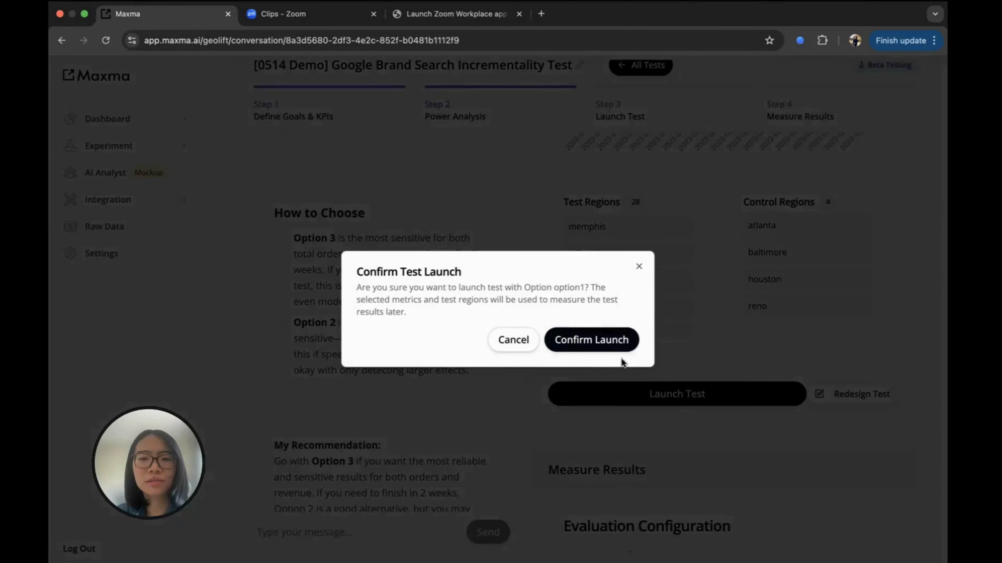
pyautogui.click(579, 342)
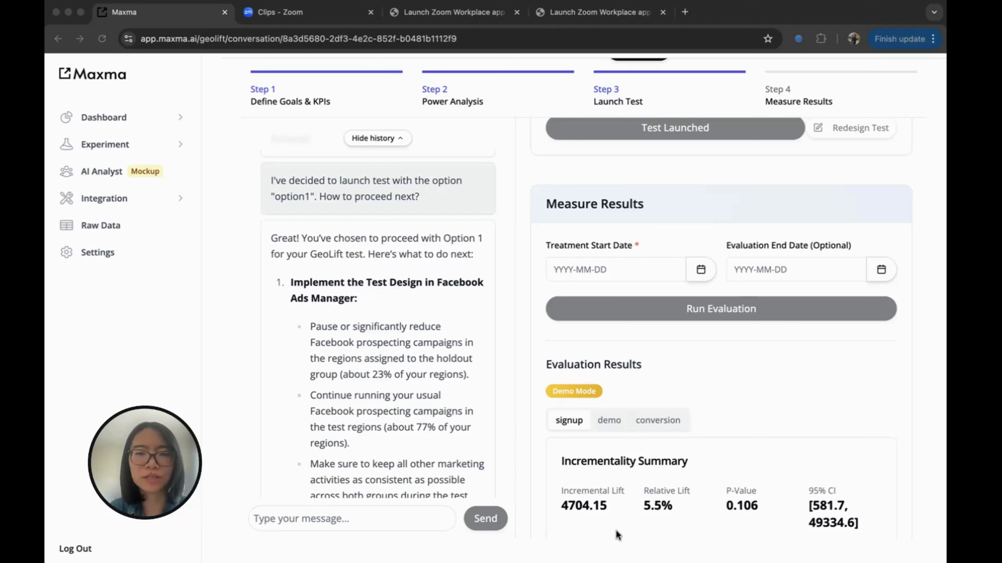
# Scroll to the Time Series Comparison and Cumulative Lift charts, where lift reaches about 4,700.
pyautogui.scroll(-2, 699, 410)
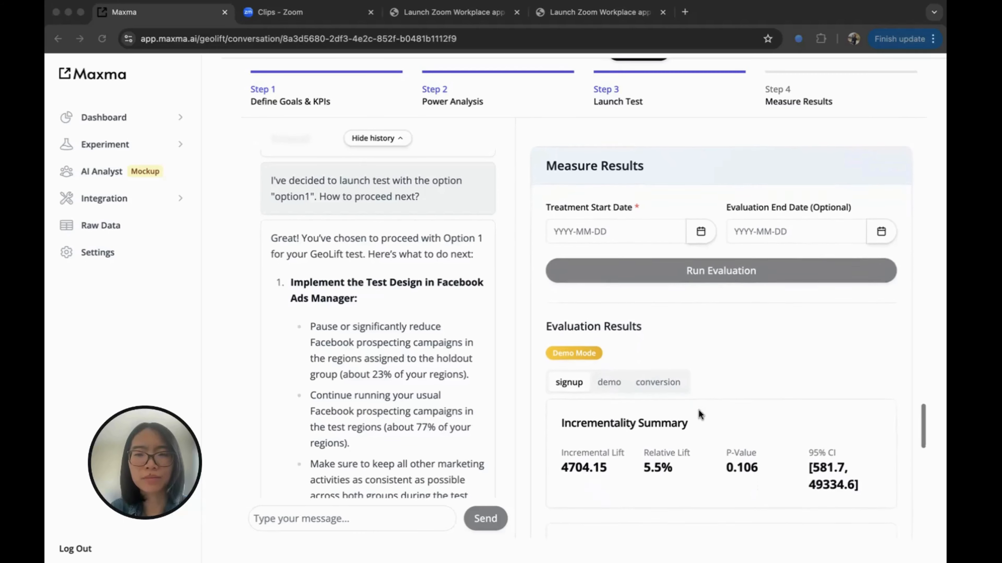
pyautogui.scroll(-1, 698, 410)
pyautogui.scroll(-1, 698, 410)
pyautogui.scroll(2, 699, 410)
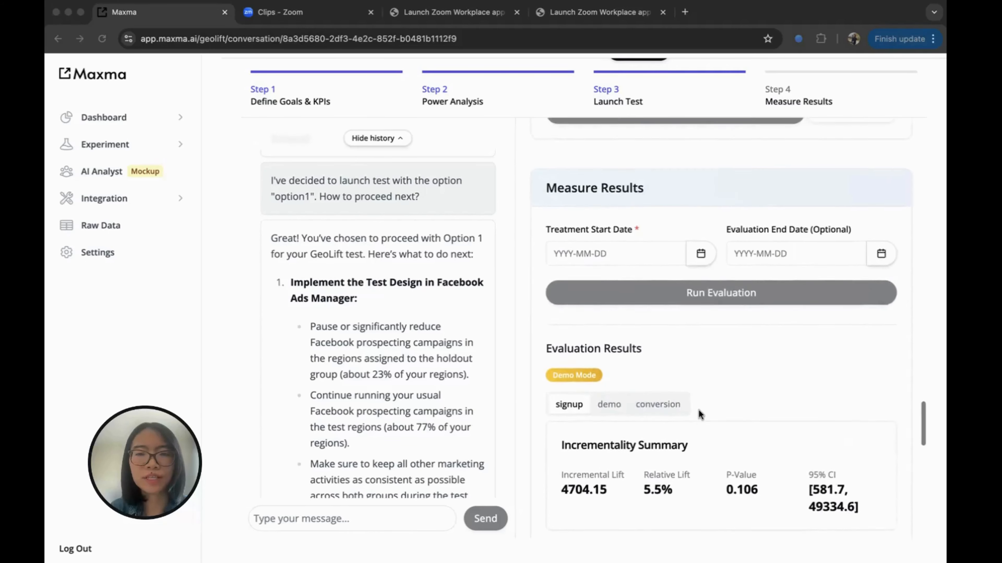
pyautogui.scroll(1, 698, 410)
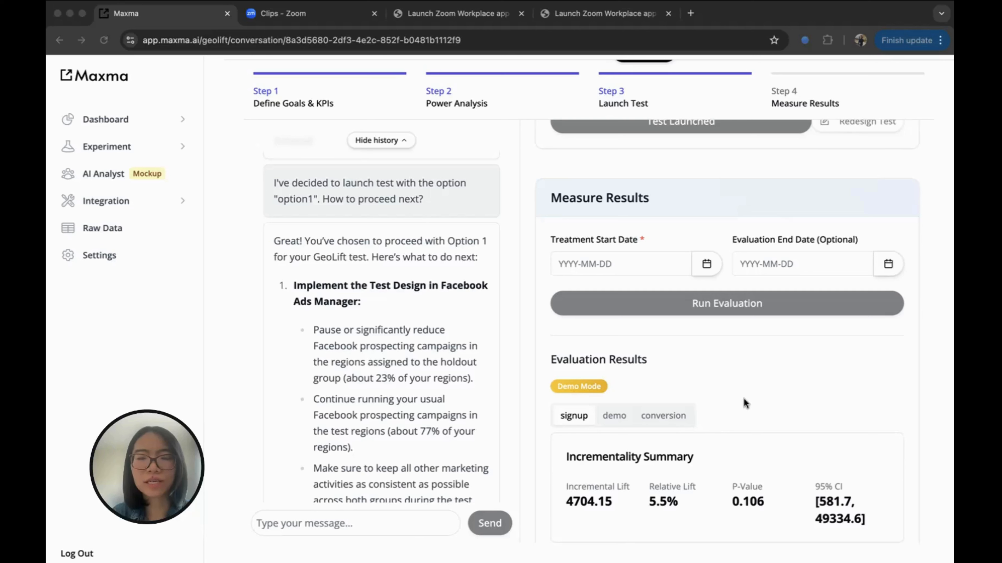
pyautogui.scroll(-7, 744, 399)
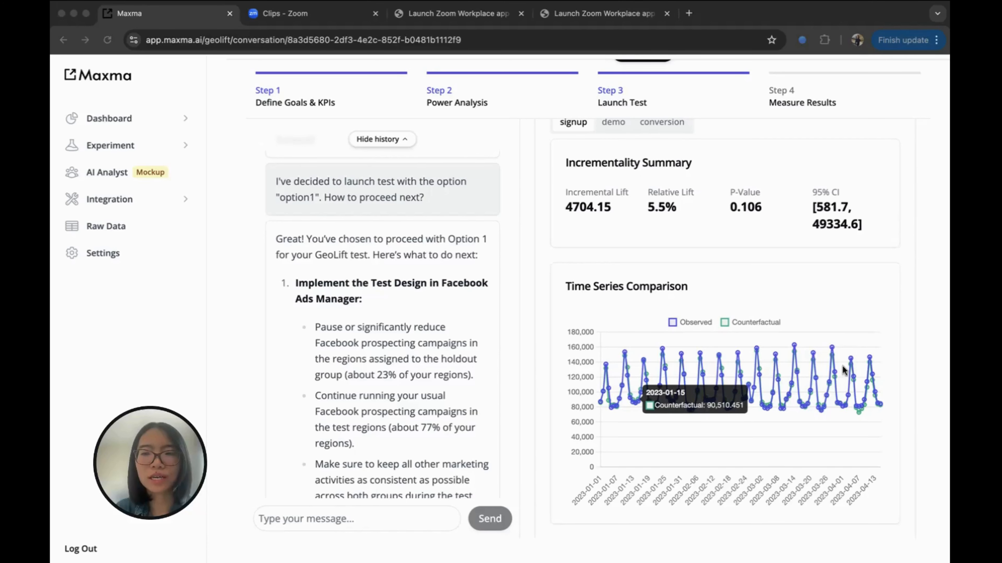
pyautogui.scroll(-5, 842, 368)
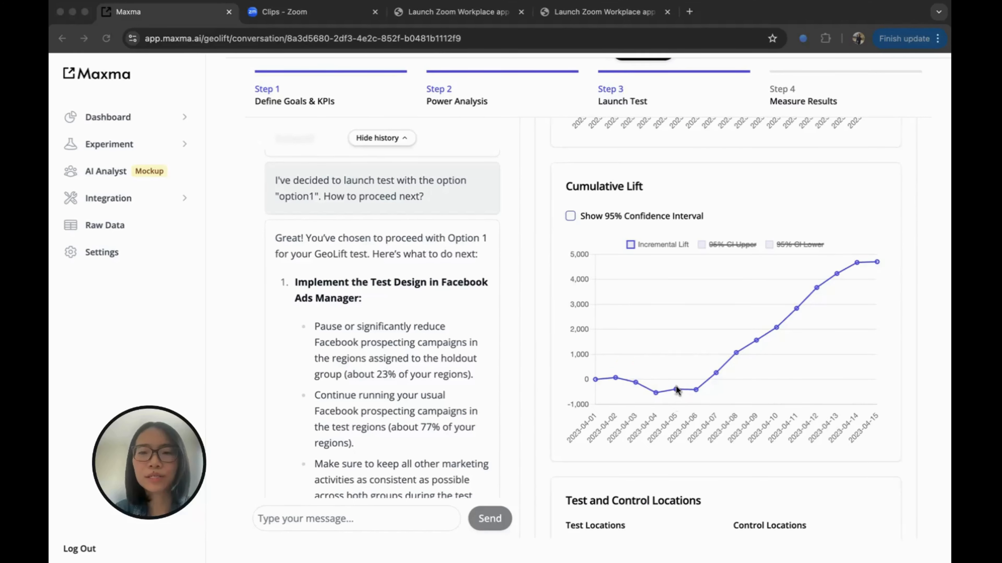